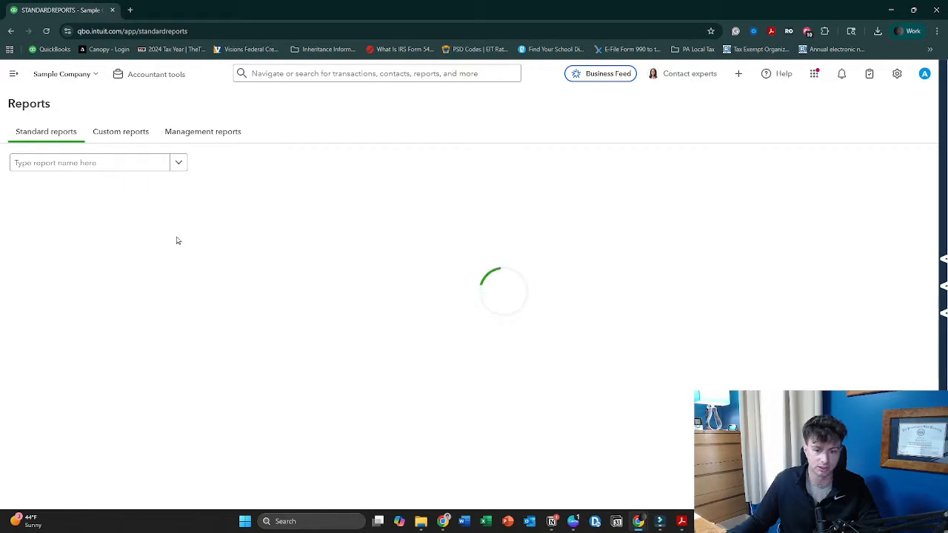
Open the Balance Sheet report, review its asset and liability accounts, and dismiss the Smarter reports with AI notice
{"action": "left_click", "coordinate": [66, 242]}
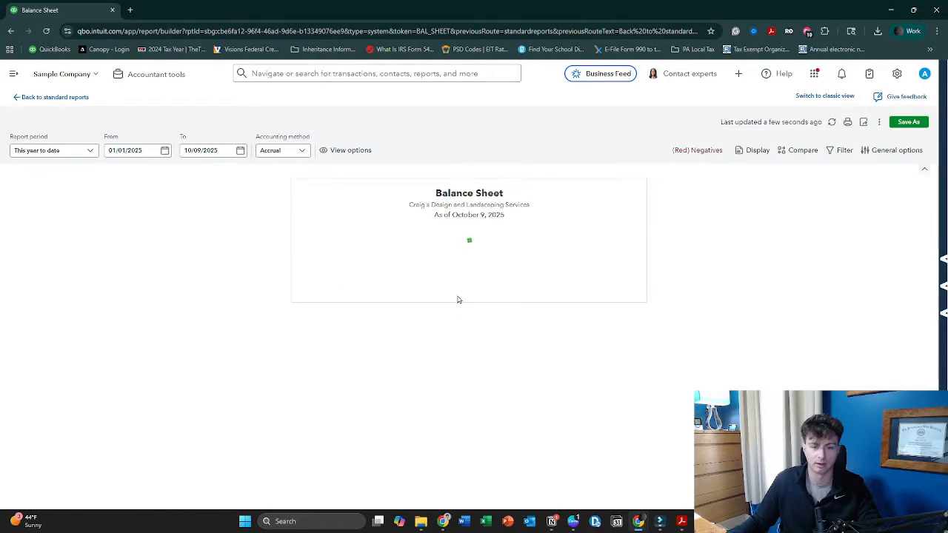
{"action": "scroll", "coordinate": [464, 303], "scroll_direction": "down", "scroll_amount": 5}
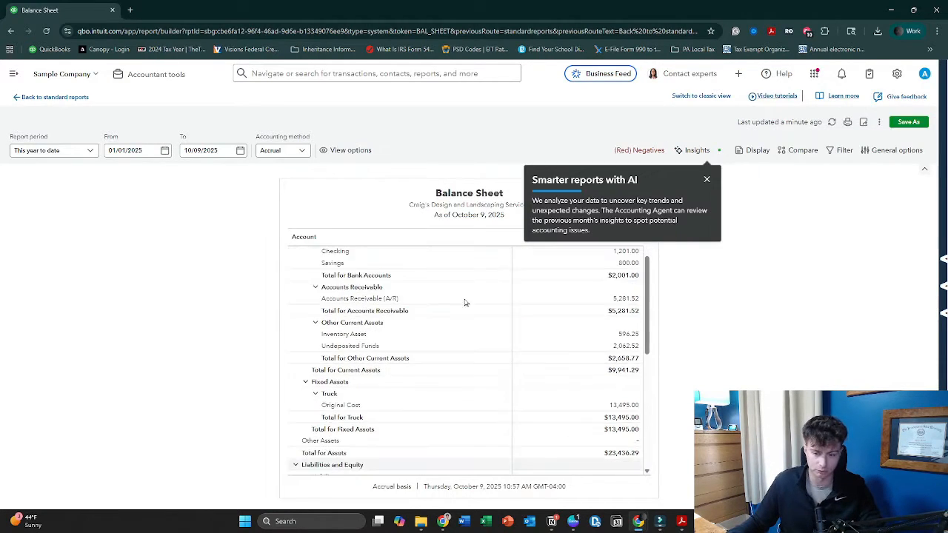
{"action": "scroll", "coordinate": [565, 353], "scroll_direction": "up", "scroll_amount": 1}
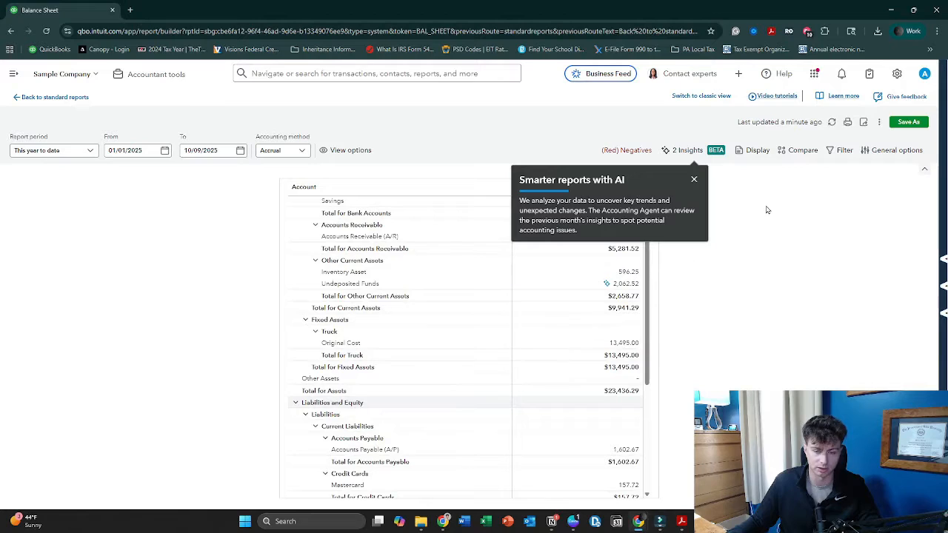
{"action": "left_click", "coordinate": [695, 181]}
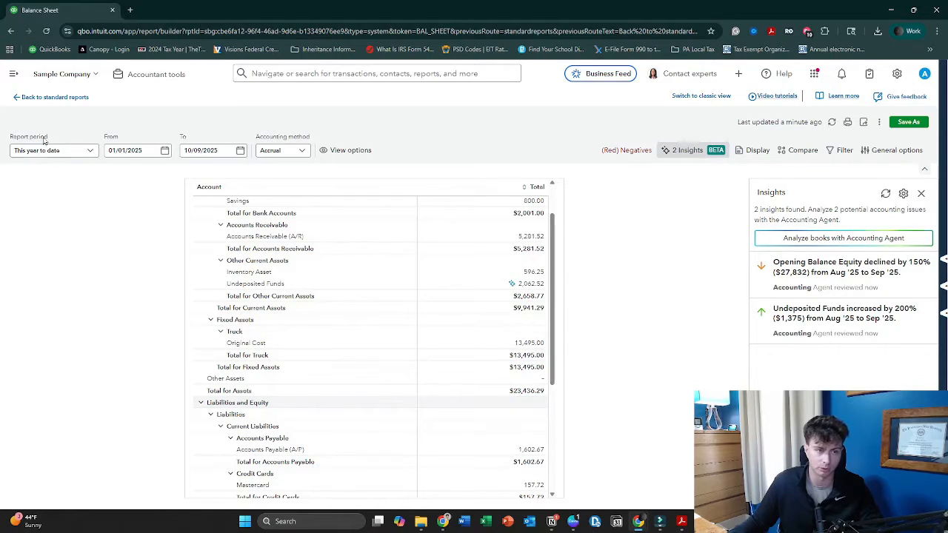
Go to the Chart of accounts in the Transactions area
{"action": "left_click", "coordinate": [13, 76]}
{"action": "mouse_move", "coordinate": [90, 269]}
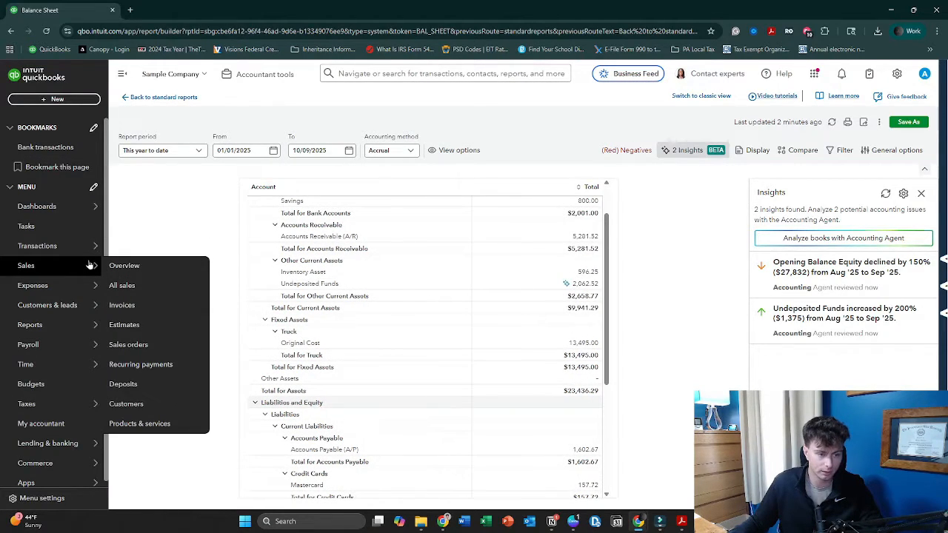
{"action": "mouse_move", "coordinate": [92, 250]}
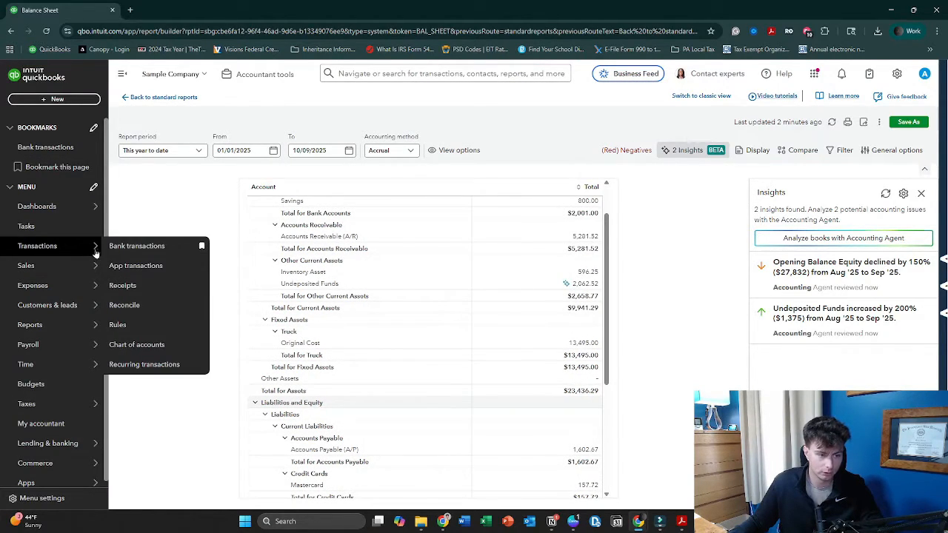
{"action": "left_click", "coordinate": [150, 347]}
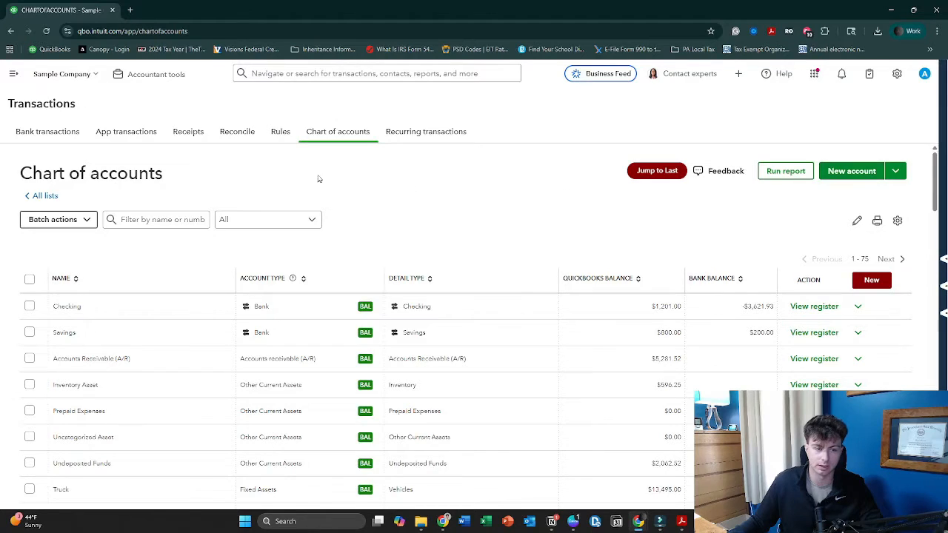
Start a new account named Equipment and set its account type to Fixed Assets
{"action": "left_click", "coordinate": [859, 176]}
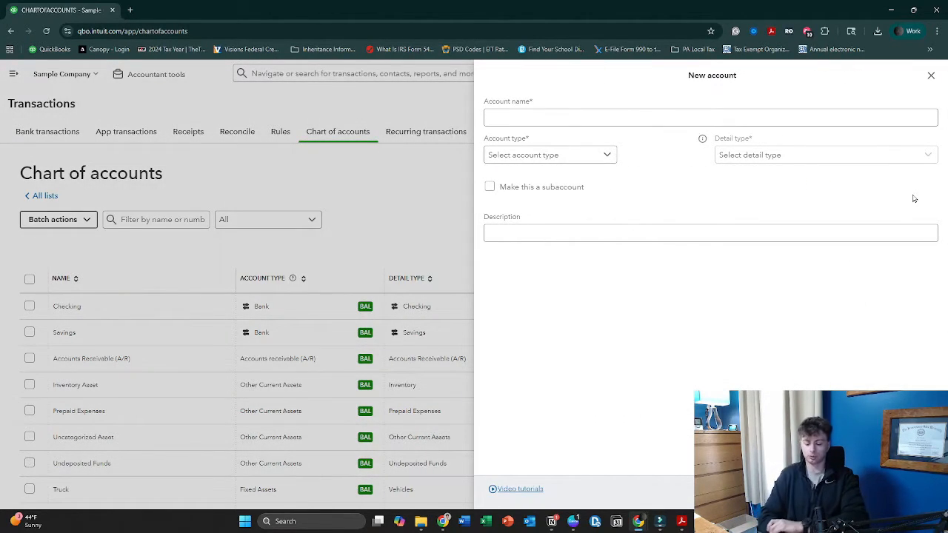
{"action": "left_click", "coordinate": [626, 120]}
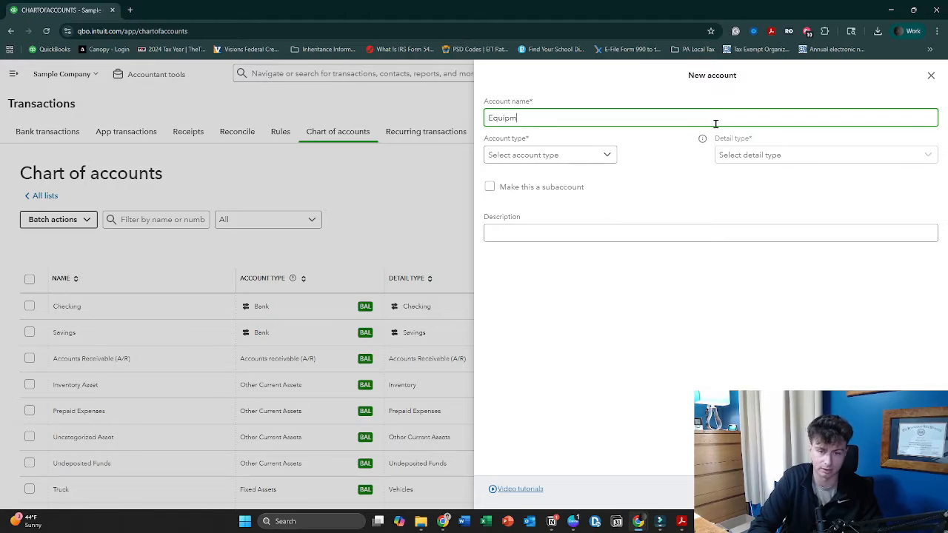
{"action": "key", "text": "Tab"}
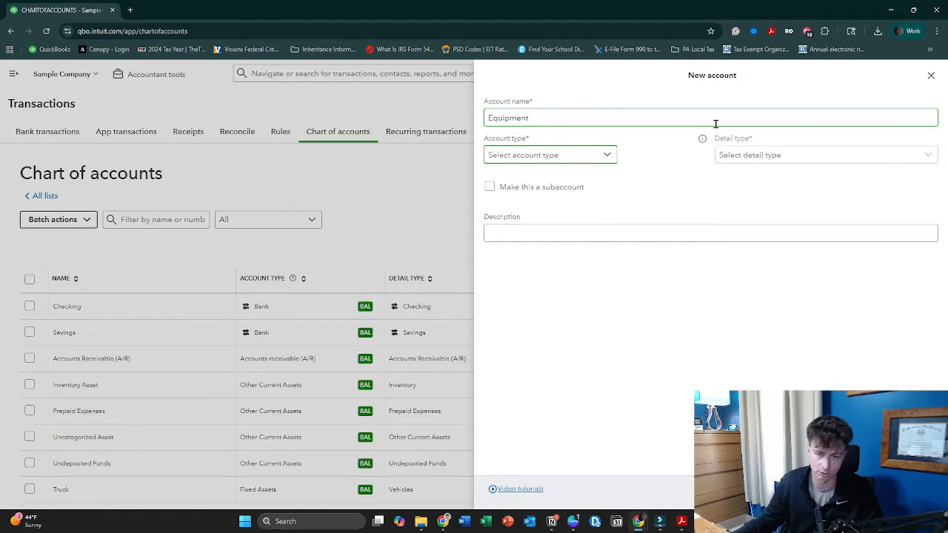
{"action": "left_click", "coordinate": [606, 156]}
{"action": "scroll", "coordinate": [569, 255], "scroll_direction": "down", "scroll_amount": 2}
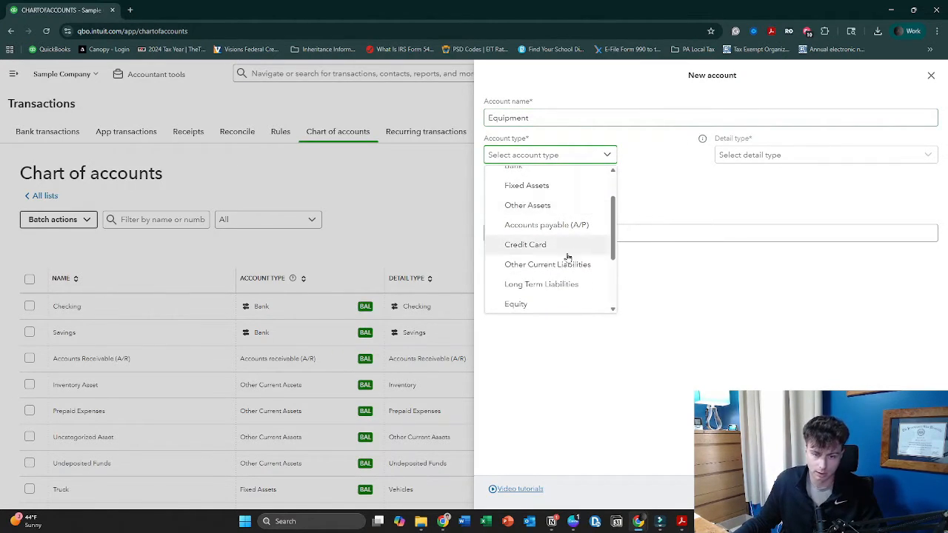
{"action": "scroll", "coordinate": [569, 256], "scroll_direction": "down", "scroll_amount": 2}
{"action": "scroll", "coordinate": [575, 220], "scroll_direction": "down", "scroll_amount": 1}
{"action": "scroll", "coordinate": [574, 292], "scroll_direction": "up", "scroll_amount": 1}
{"action": "scroll", "coordinate": [581, 291], "scroll_direction": "up", "scroll_amount": 3}
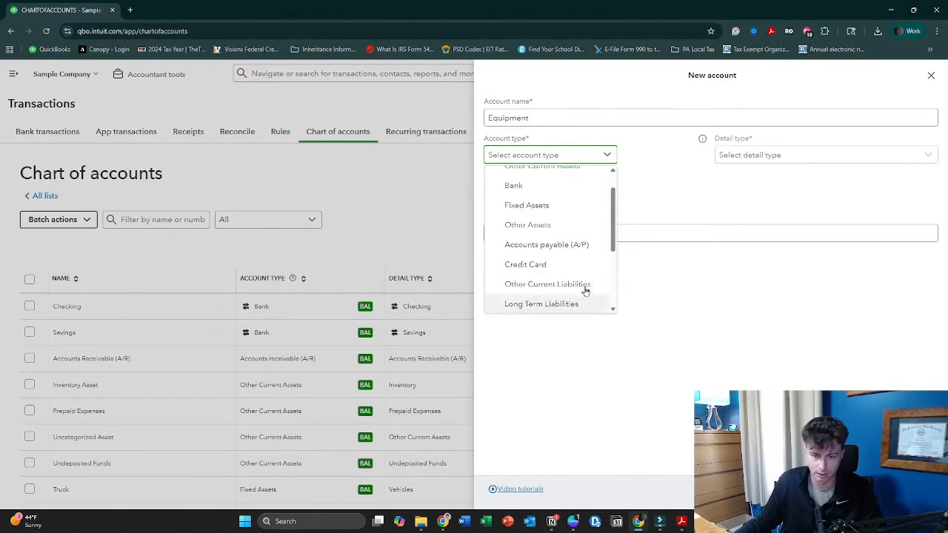
{"action": "left_click", "coordinate": [569, 237]}
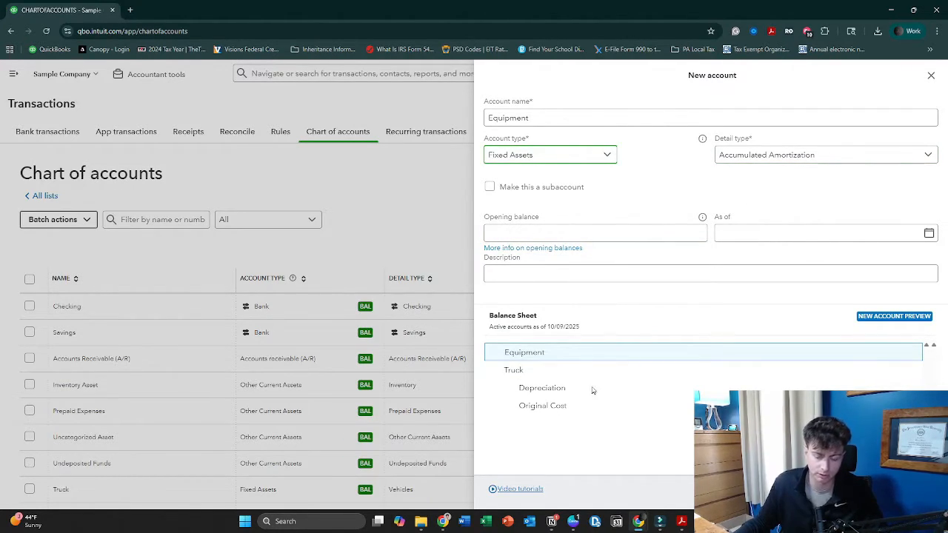
Set the Equipment account's detail type to Machinery & Equipment and save the account
{"action": "left_click", "coordinate": [805, 165]}
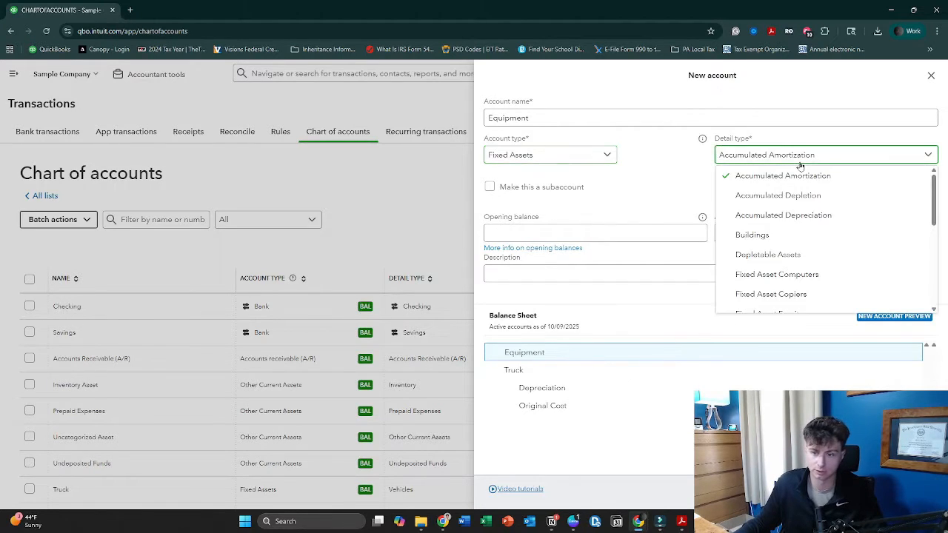
{"action": "scroll", "coordinate": [808, 244], "scroll_direction": "down", "scroll_amount": 1}
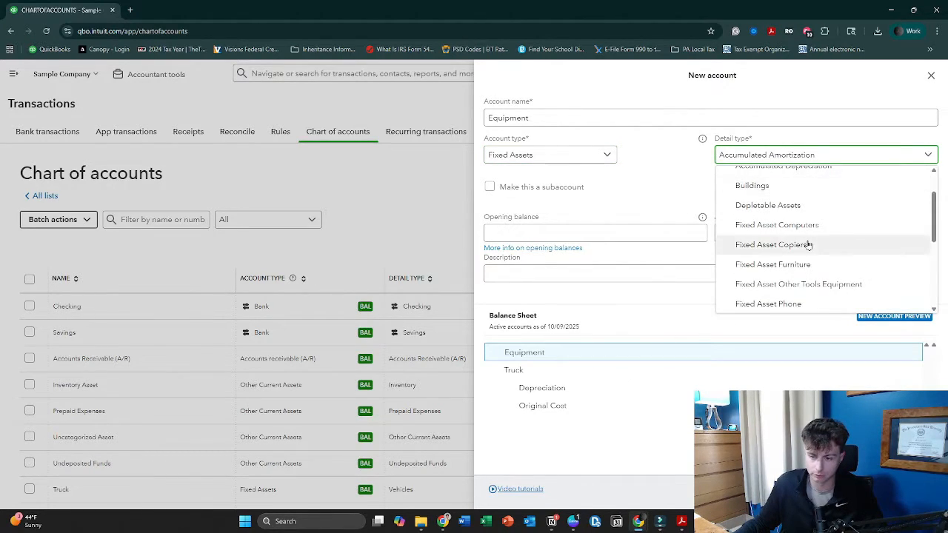
{"action": "scroll", "coordinate": [807, 244], "scroll_direction": "down", "scroll_amount": 4}
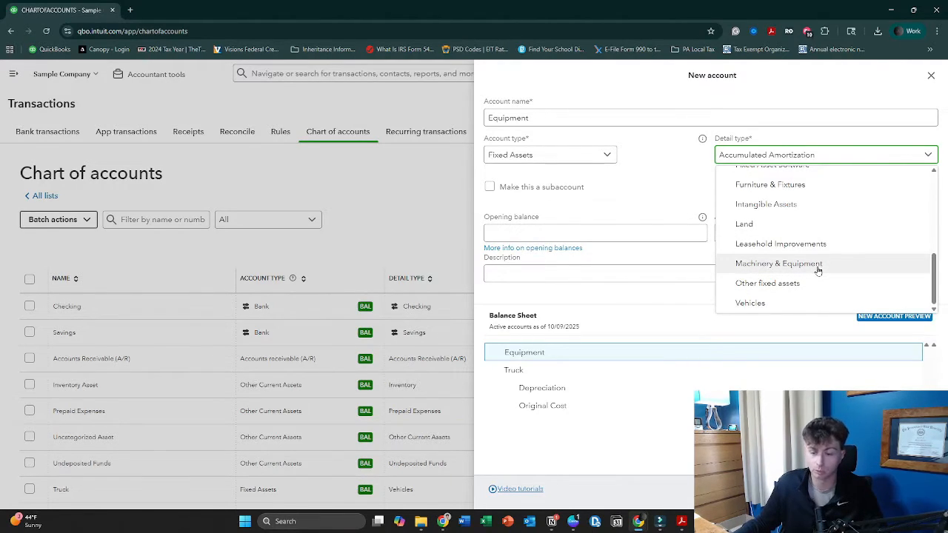
{"action": "left_click", "coordinate": [818, 266]}
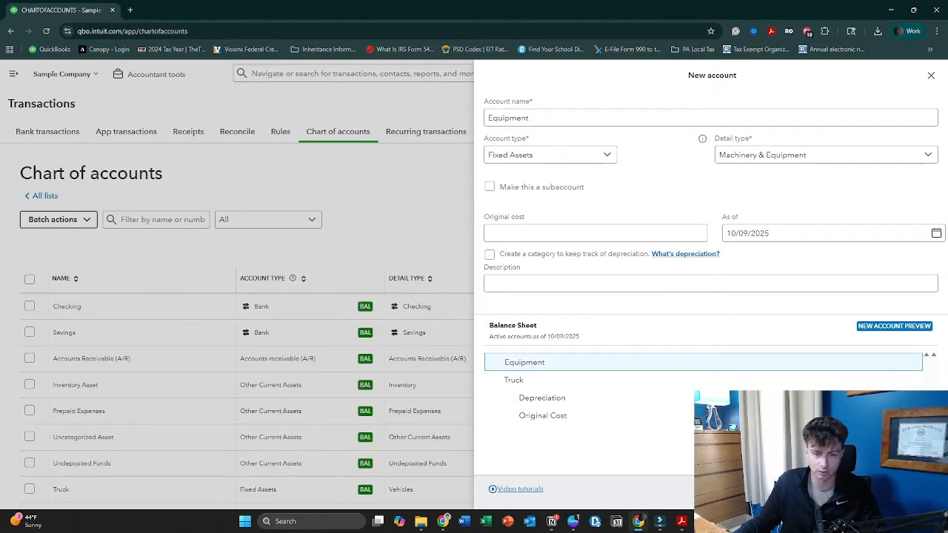
{"action": "left_click", "coordinate": [914, 490]}
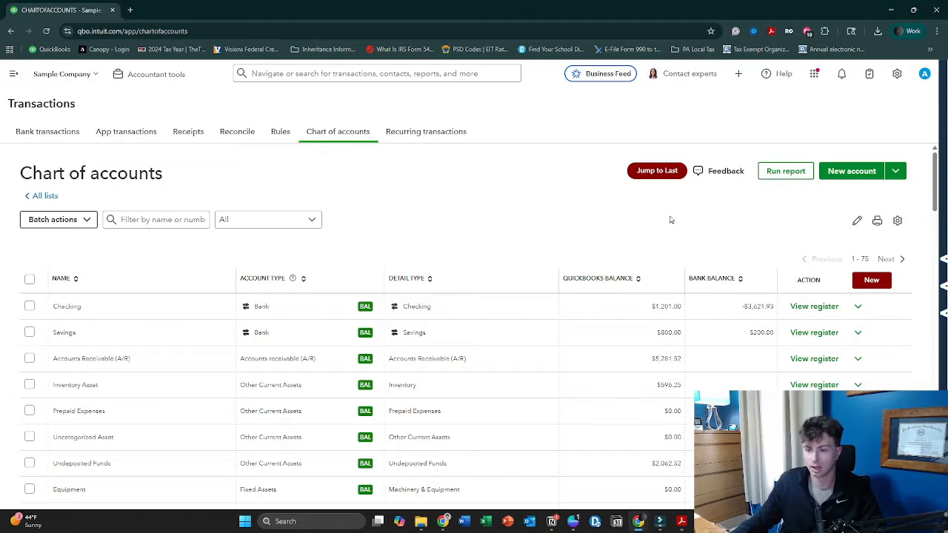
Start another new account named Equipment A/D with account type Fixed Assets and detail type Accumulated Depreciation
{"action": "left_click", "coordinate": [848, 176]}
{"action": "left_click", "coordinate": [745, 118]}
{"action": "type", "text": "Equipment A/D"}
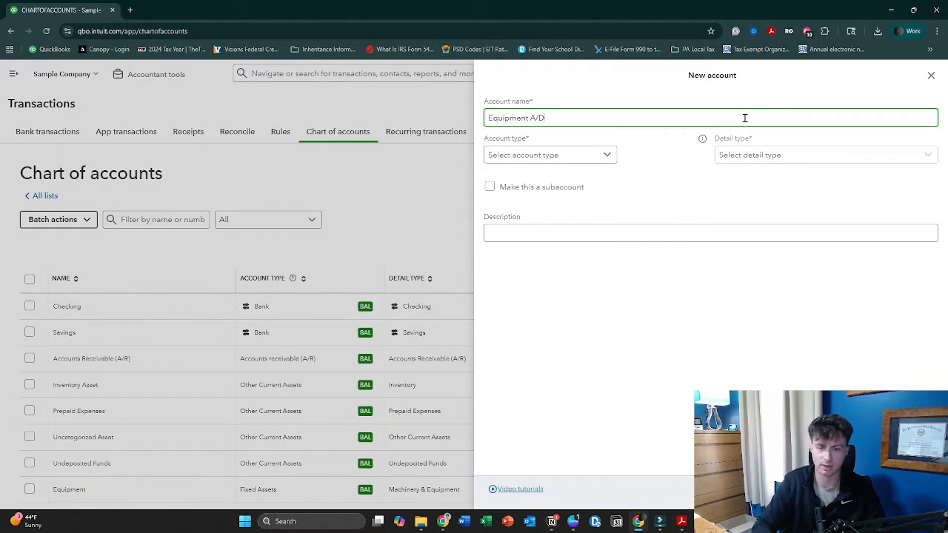
{"action": "left_click", "coordinate": [597, 155]}
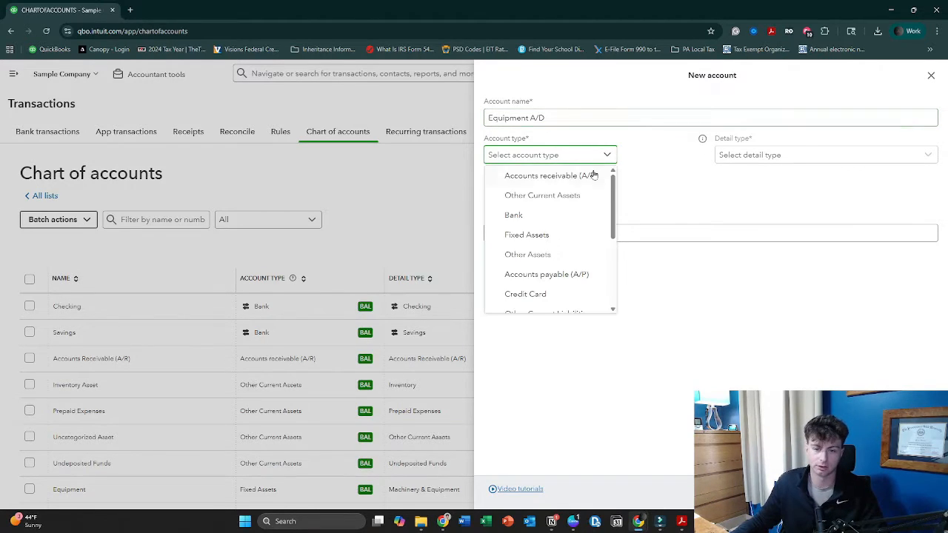
{"action": "left_click", "coordinate": [589, 236]}
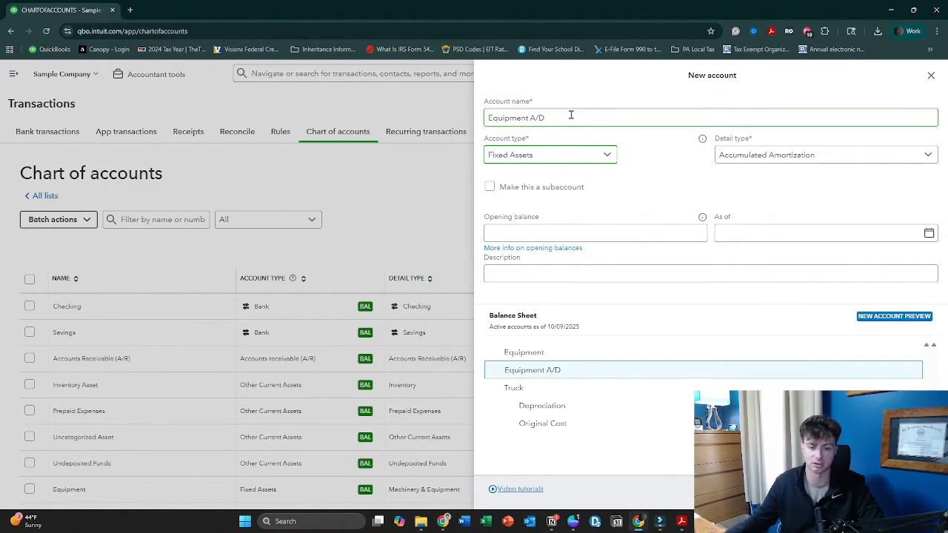
{"action": "left_click", "coordinate": [790, 157]}
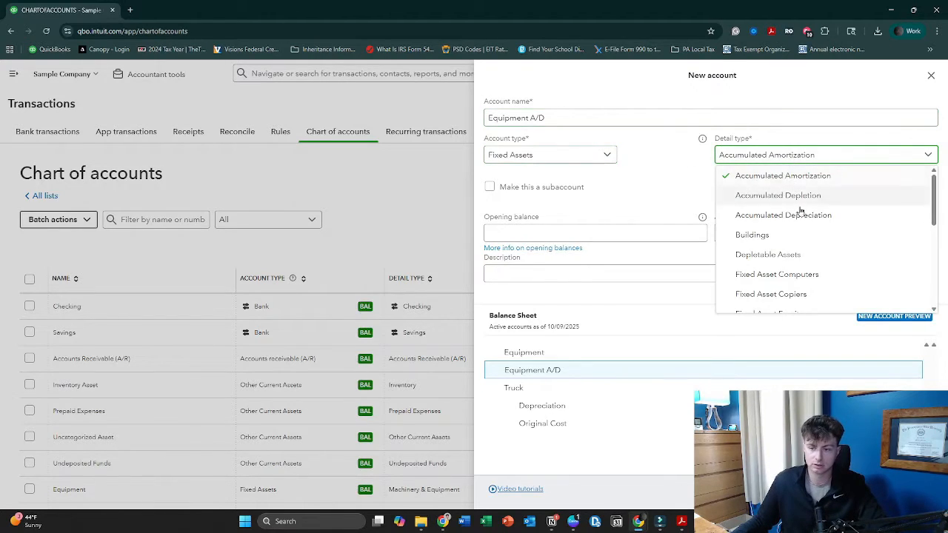
{"action": "left_click", "coordinate": [830, 216]}
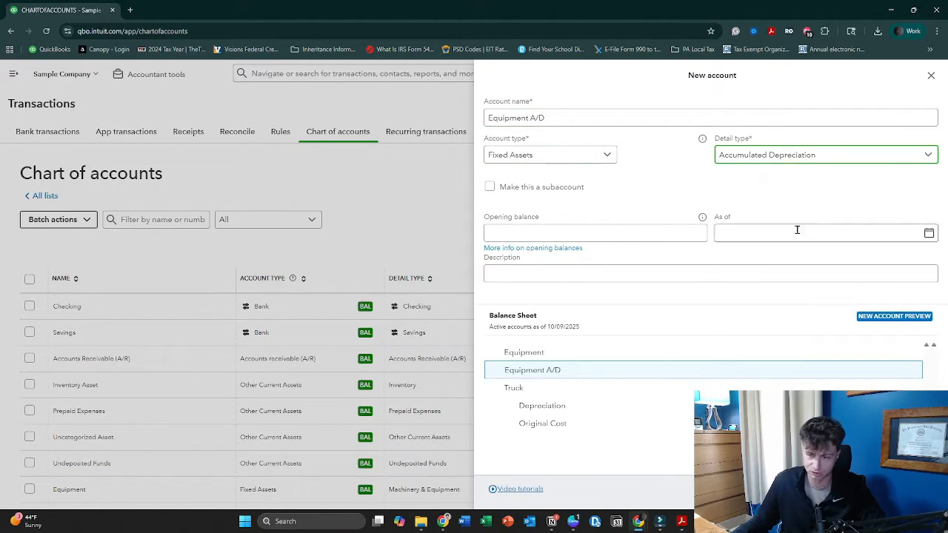
Make Equipment A/D a subaccount of the Equipment account and save it
{"action": "left_click", "coordinate": [561, 194]}
{"action": "left_click", "coordinate": [568, 226]}
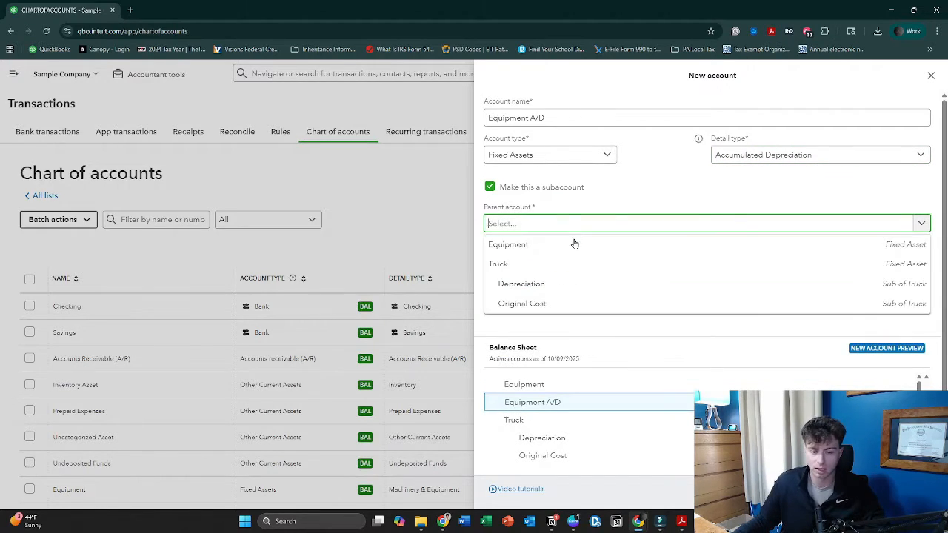
{"action": "left_click", "coordinate": [578, 246]}
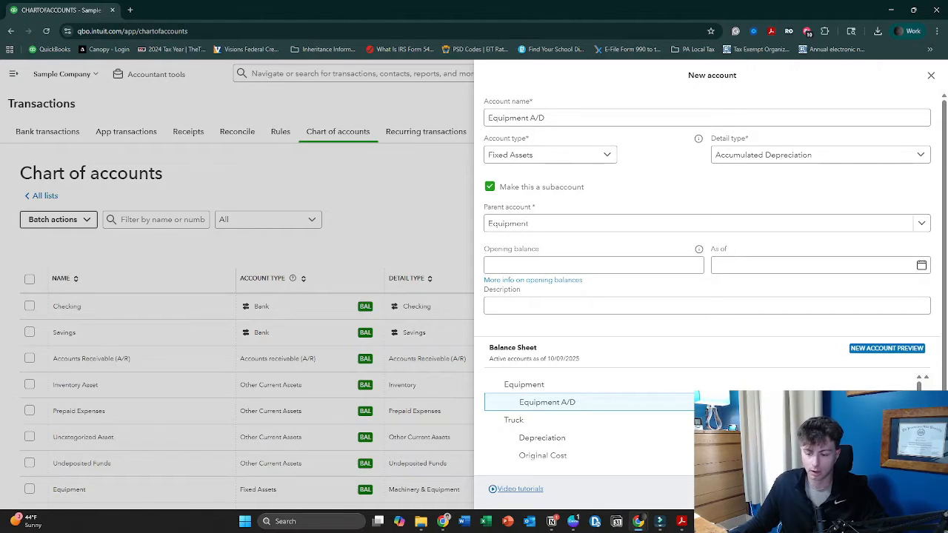
{"action": "left_click", "coordinate": [905, 489]}
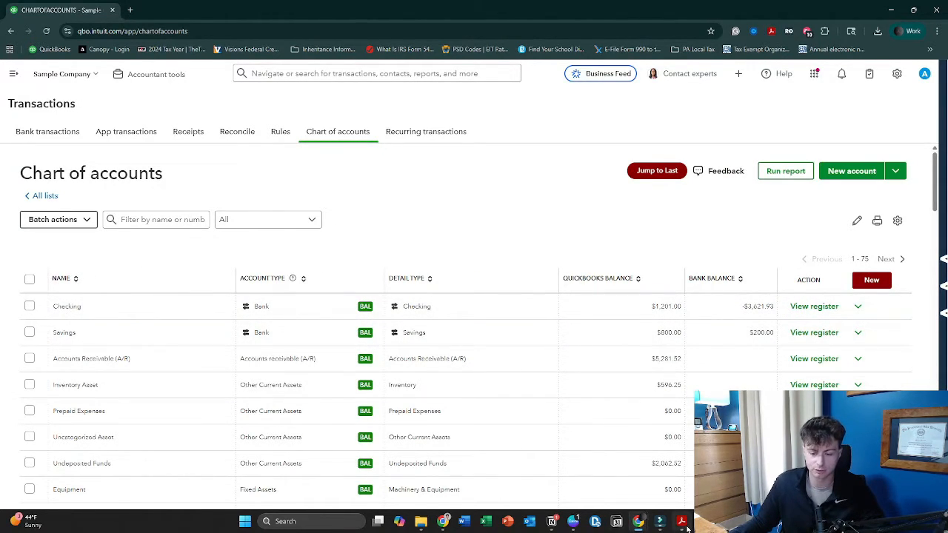
Switch to the Print Depreciation Calculator PDF in Adobe Acrobat and enlarge its window to full screen
{"action": "mouse_move", "coordinate": [686, 526]}
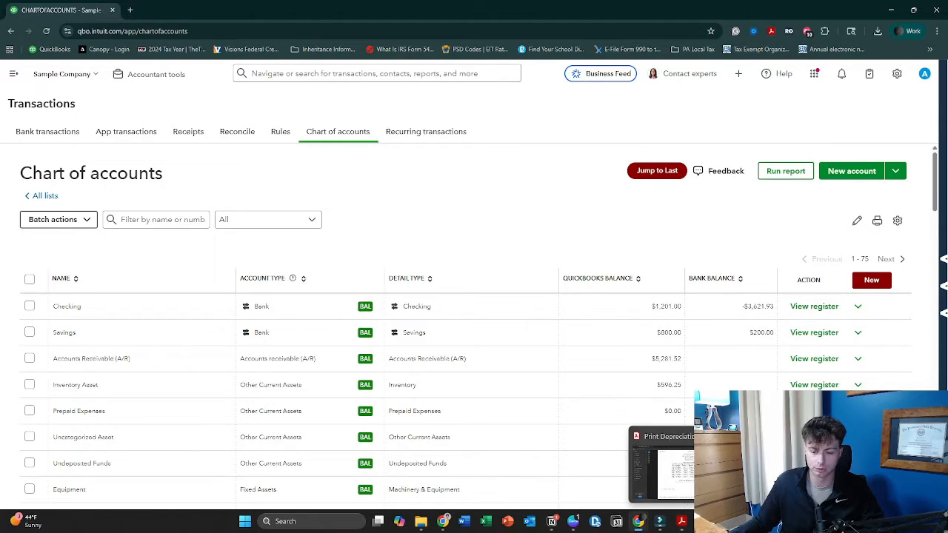
{"action": "left_click", "coordinate": [694, 487]}
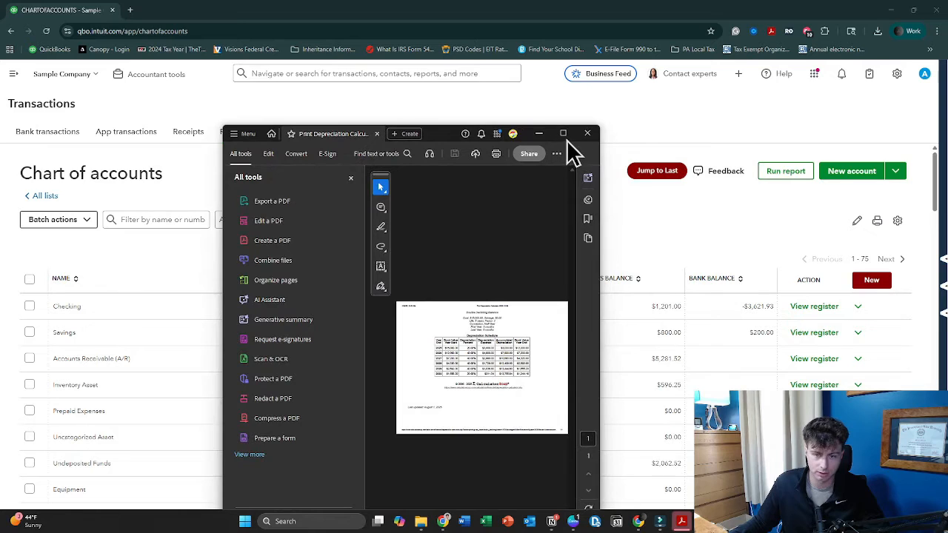
{"action": "left_click", "coordinate": [564, 135]}
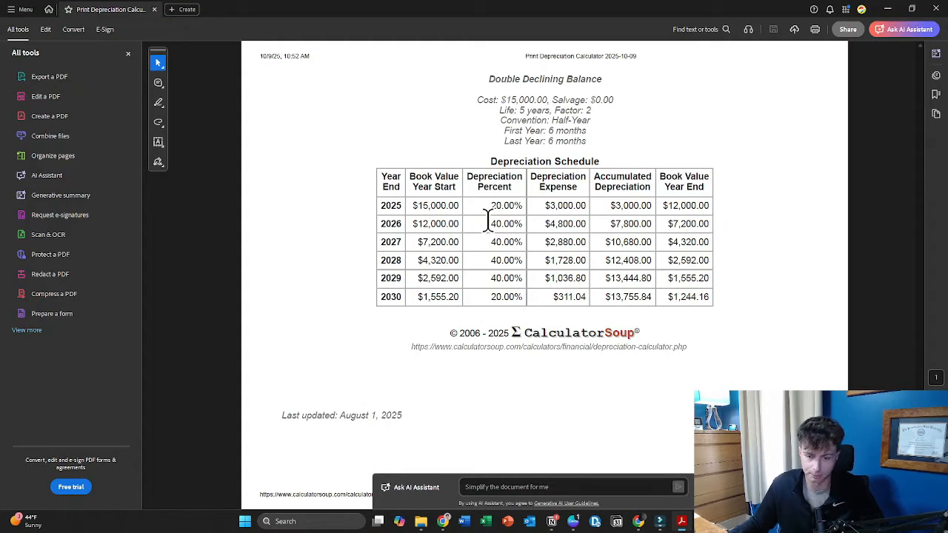
Examine the 2025 row of the depreciation schedule: starting book value, depreciation expense, accumulated depreciation and year-end book value
{"action": "left_click_drag", "start_coordinate": [412, 205], "coordinate": [462, 207]}
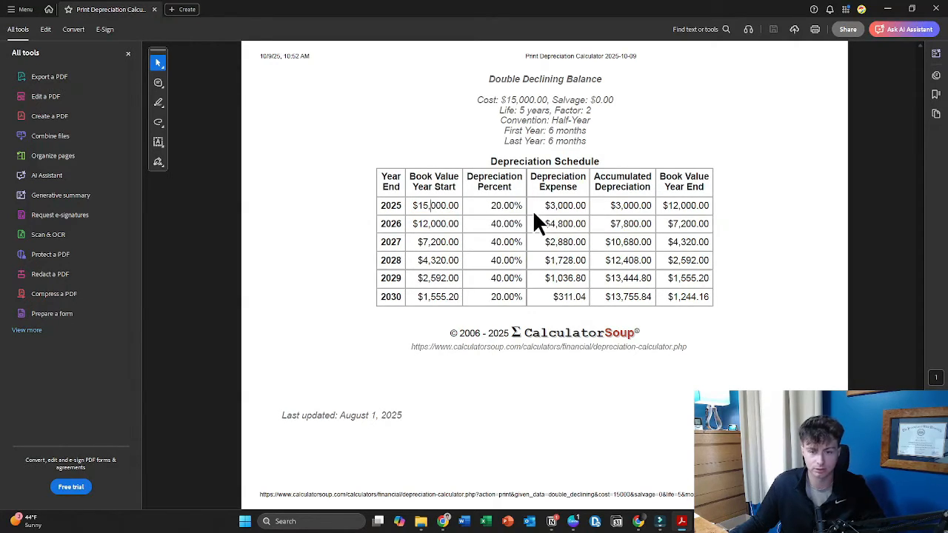
{"action": "left_click_drag", "start_coordinate": [546, 205], "coordinate": [586, 205]}
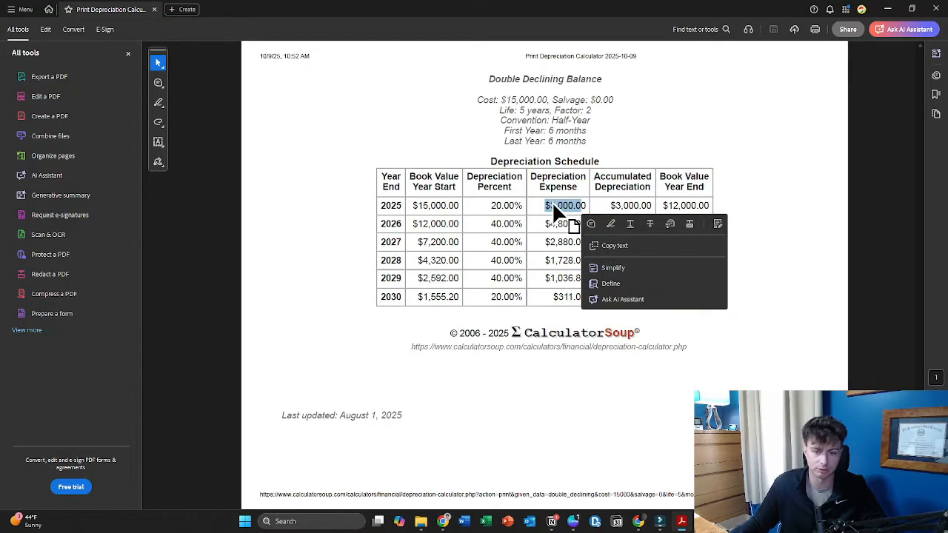
{"action": "left_click", "coordinate": [599, 199]}
{"action": "left_click_drag", "start_coordinate": [611, 206], "coordinate": [652, 206]}
{"action": "left_click", "coordinate": [696, 229]}
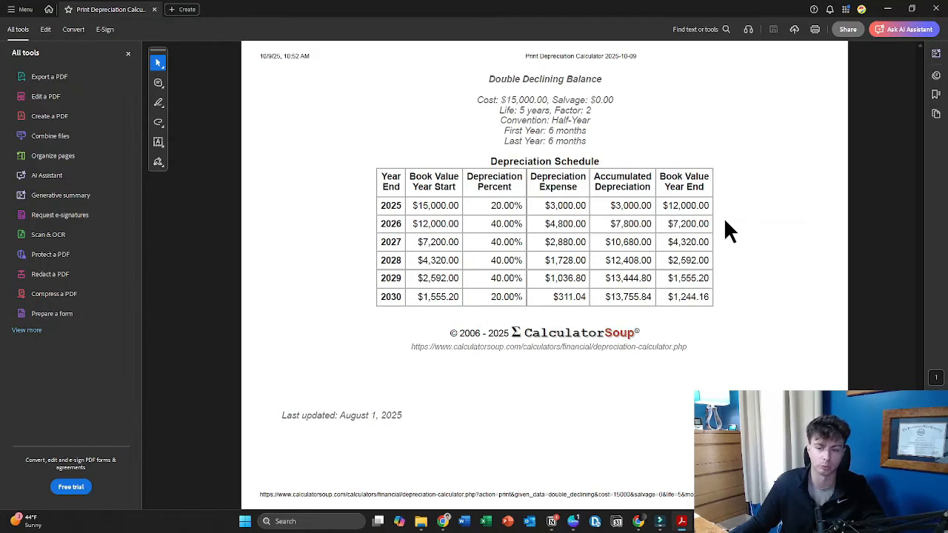
{"action": "left_click_drag", "start_coordinate": [669, 206], "coordinate": [712, 207]}
{"action": "left_click", "coordinate": [728, 206]}
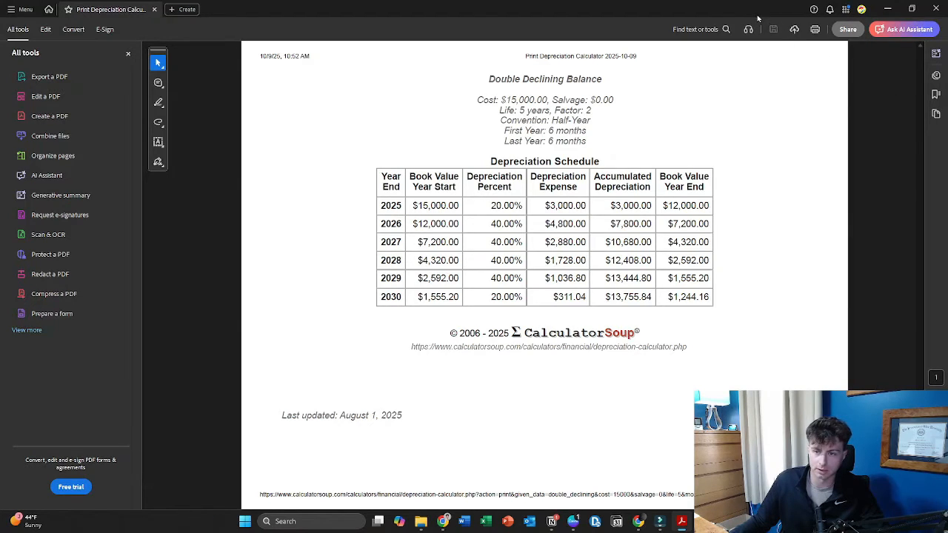
Move the PDF window off this screen to return to QuickBooks, and try to open the main navigation
{"action": "left_click_drag", "start_coordinate": [759, 15], "coordinate": [946, 83]}
{"action": "left_click_drag", "start_coordinate": [947, 7], "coordinate": [947, 6]}
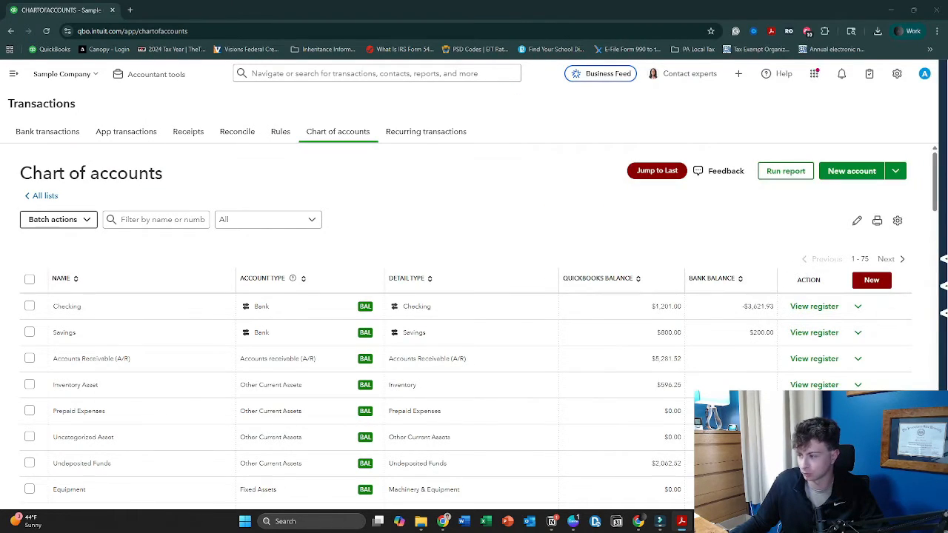
{"action": "left_click", "coordinate": [14, 75]}
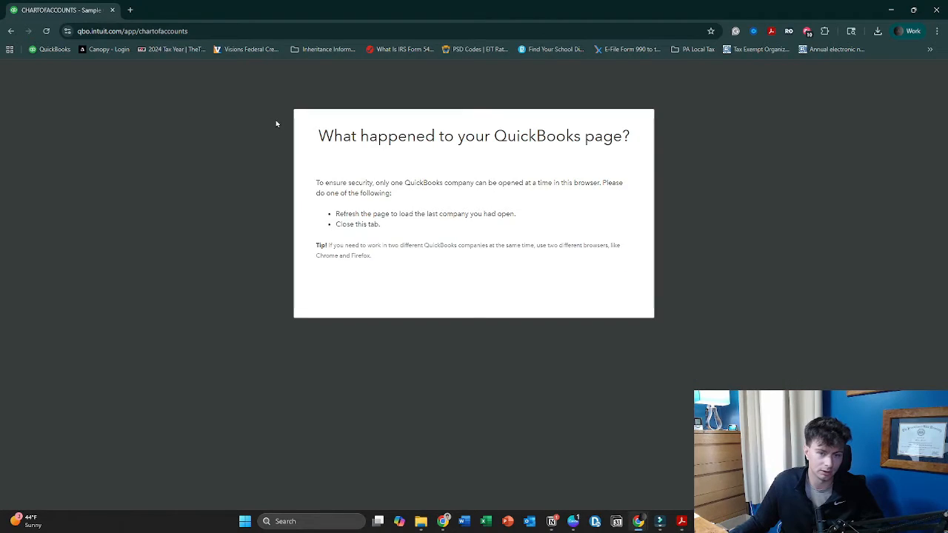
Reload the QuickBooks page and start a new journal entry
{"action": "left_click", "coordinate": [48, 32]}
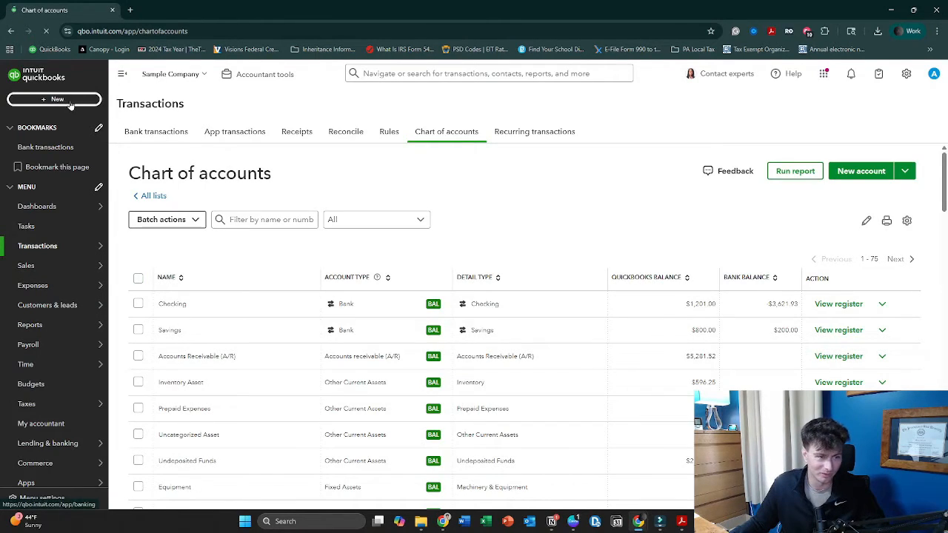
{"action": "left_click", "coordinate": [92, 101]}
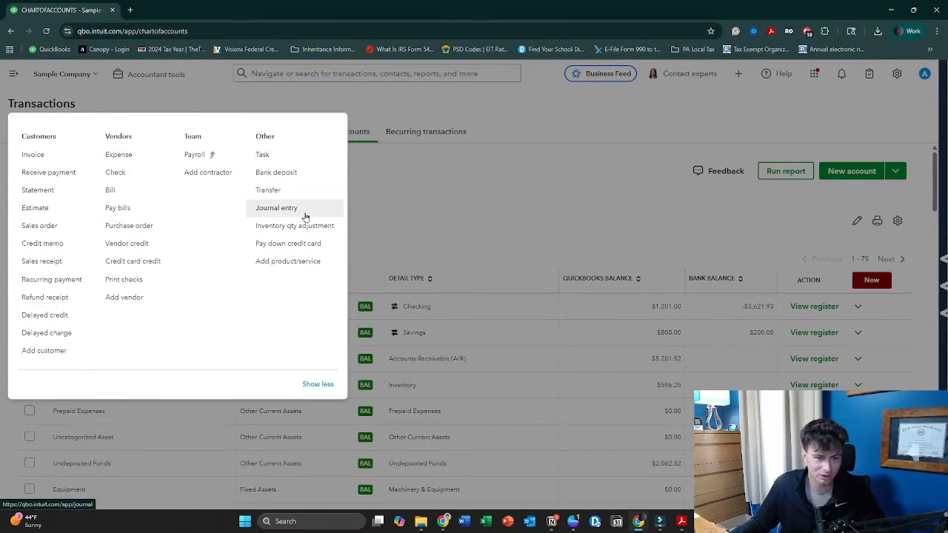
{"action": "left_click", "coordinate": [276, 207]}
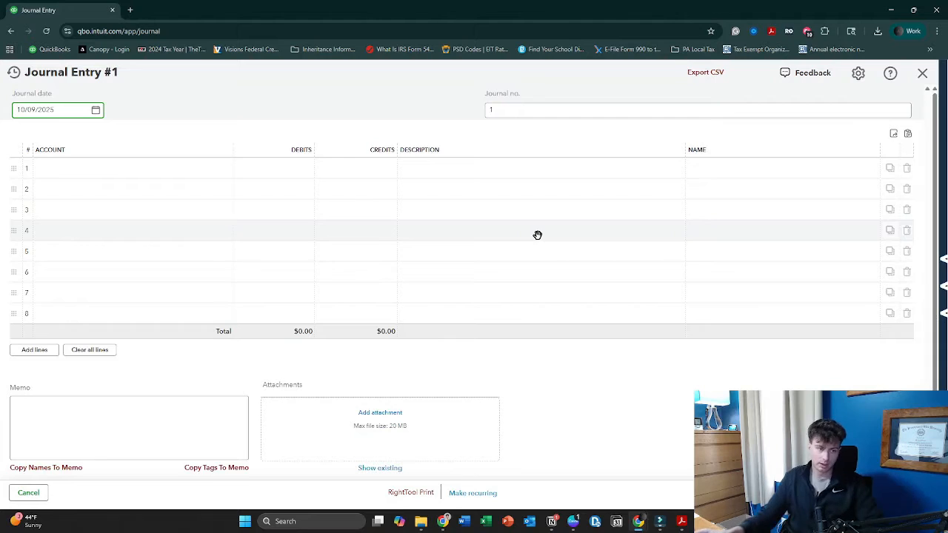
Set the journal date to 06/16/2025 and replace the journal number with "purchased equip."
{"action": "left_click", "coordinate": [95, 109]}
{"action": "left_click", "coordinate": [100, 119]}
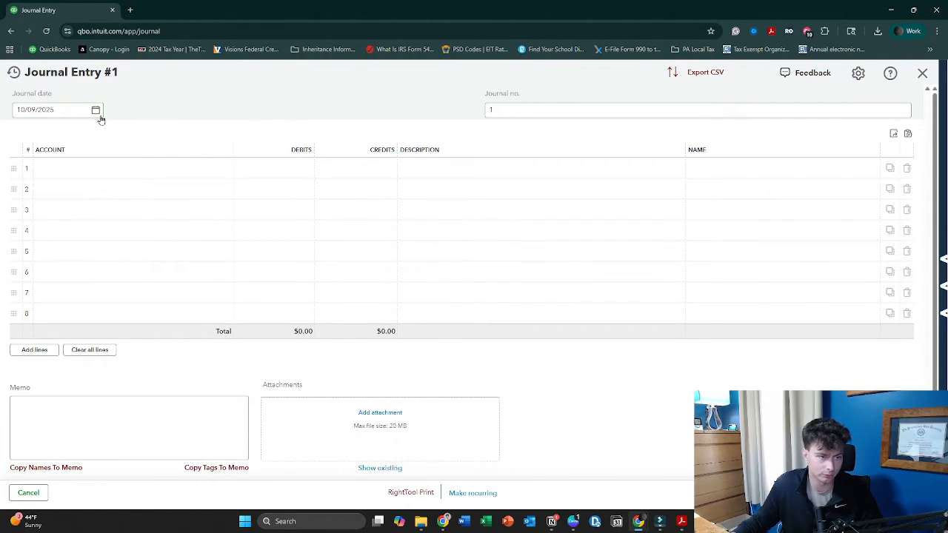
{"action": "left_click", "coordinate": [100, 119]}
{"action": "left_click", "coordinate": [27, 139]}
{"action": "left_click", "coordinate": [28, 139]}
{"action": "left_click", "coordinate": [28, 139]}
{"action": "left_click", "coordinate": [27, 139]}
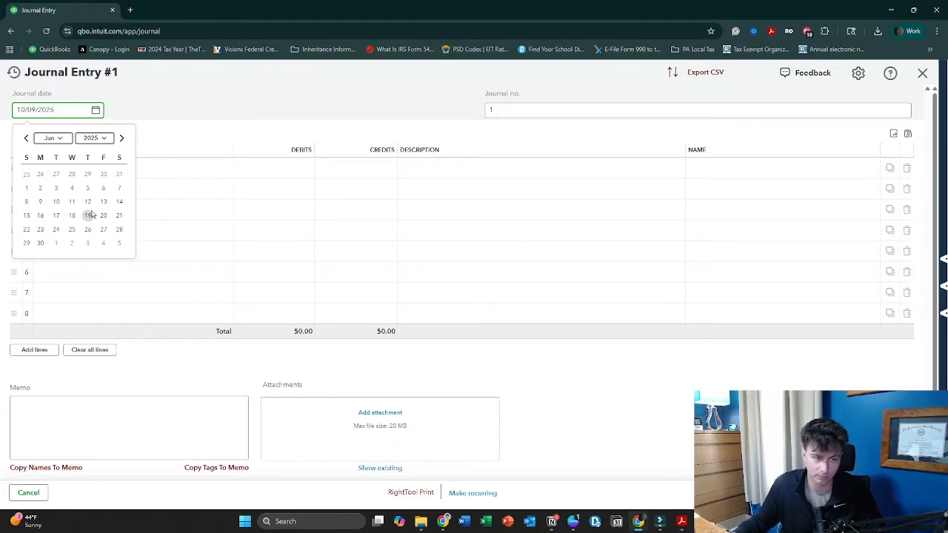
{"action": "left_click", "coordinate": [42, 215]}
{"action": "left_click", "coordinate": [173, 172]}
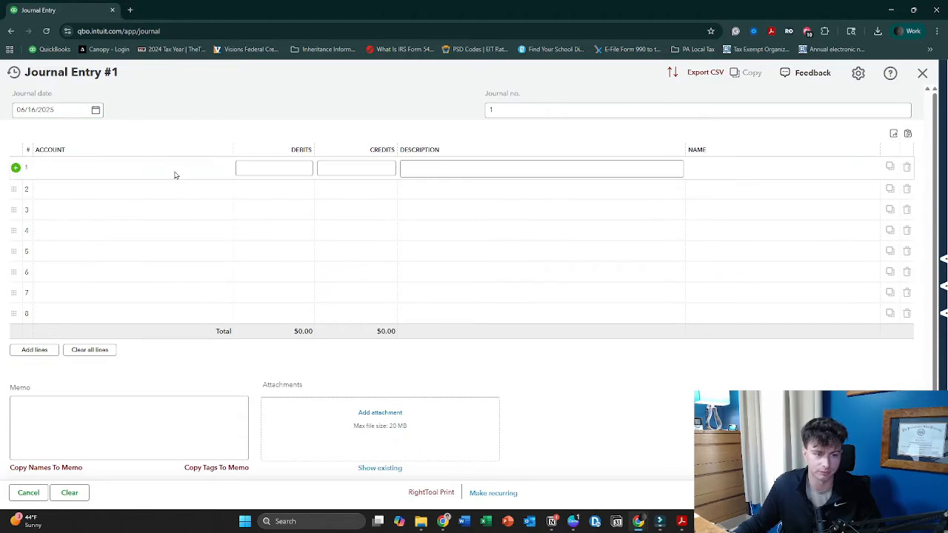
{"action": "double_click", "coordinate": [490, 111]}
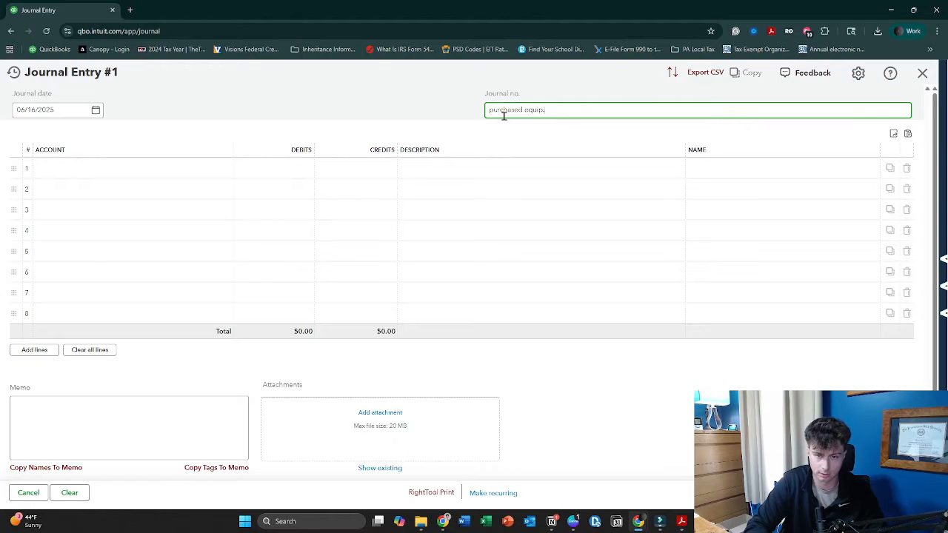
Debit the Equipment fixed asset account $15,000.00 on the first journal line
{"action": "left_click", "coordinate": [137, 178]}
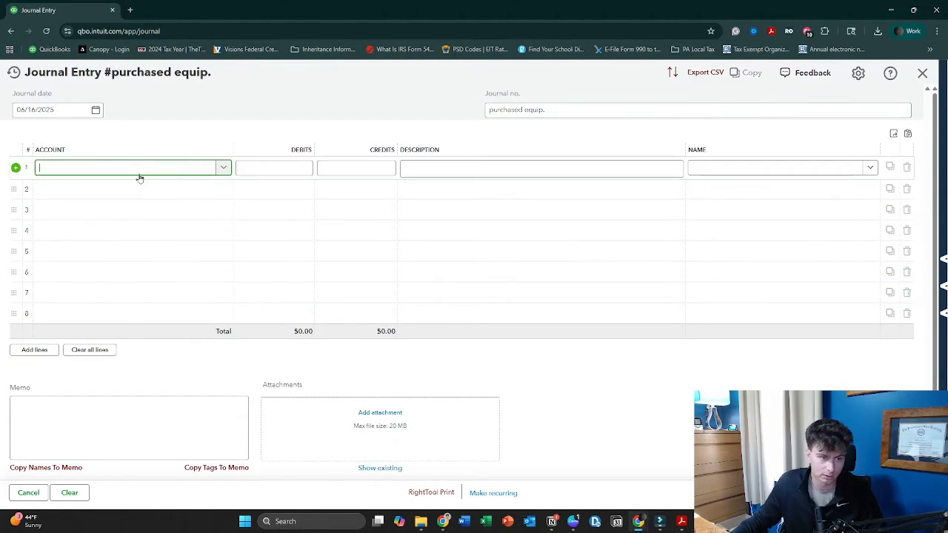
{"action": "type", "text": "eq"}
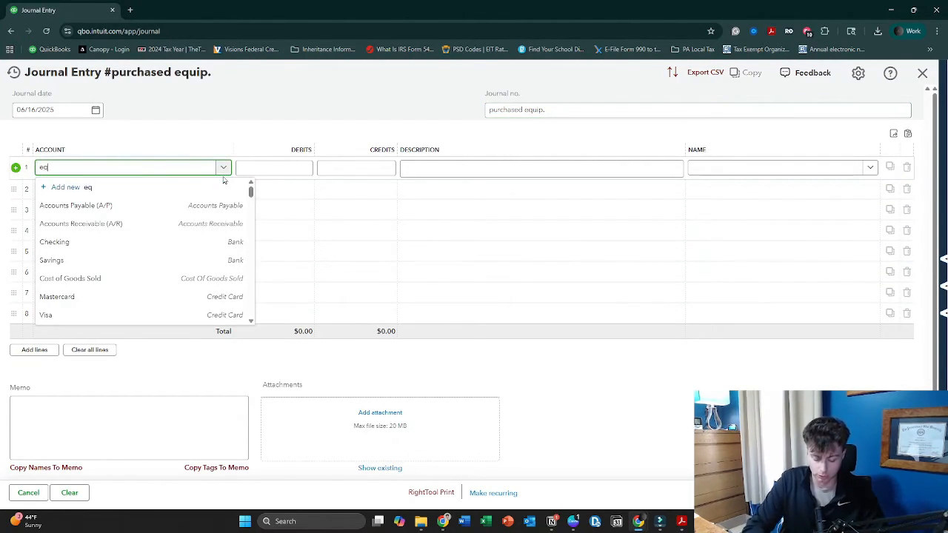
{"action": "type", "text": "uipment"}
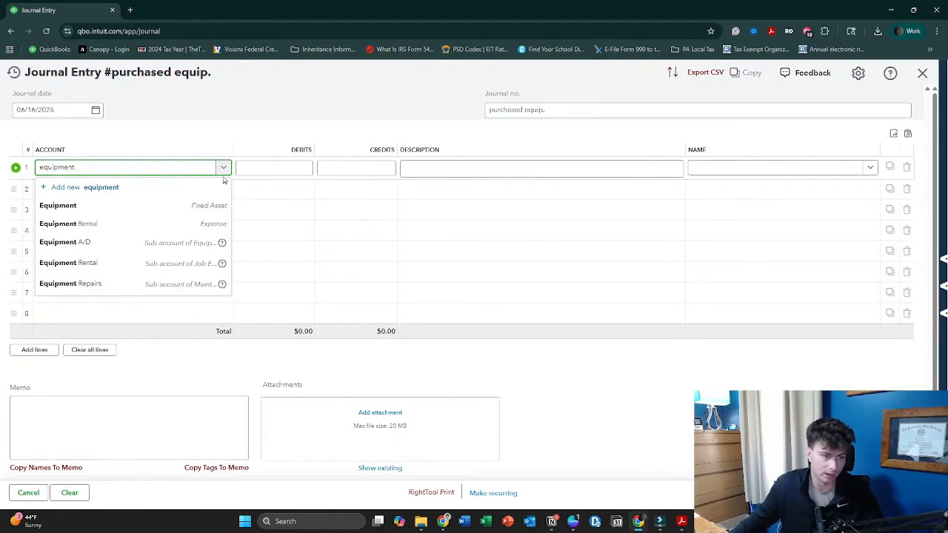
{"action": "left_click", "coordinate": [170, 207]}
{"action": "left_click", "coordinate": [273, 170]}
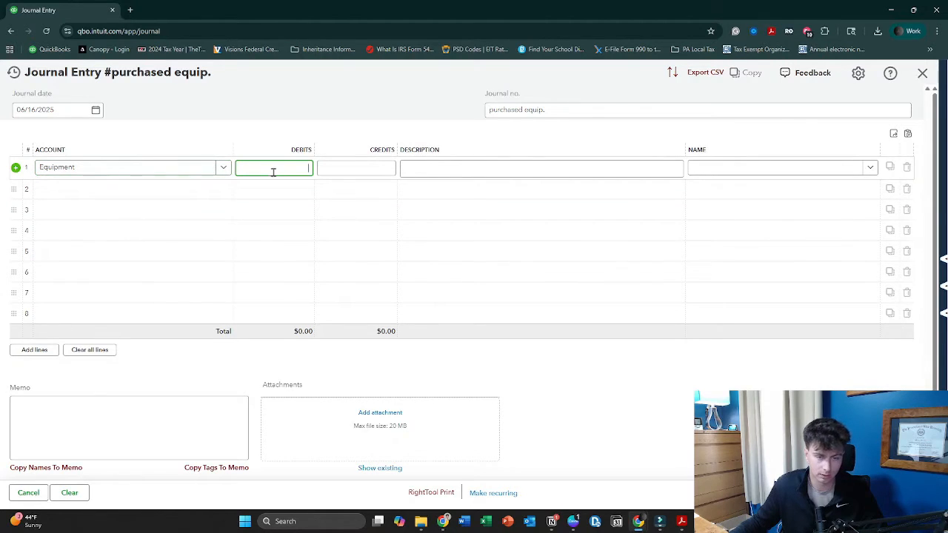
{"action": "left_click", "coordinate": [347, 191]}
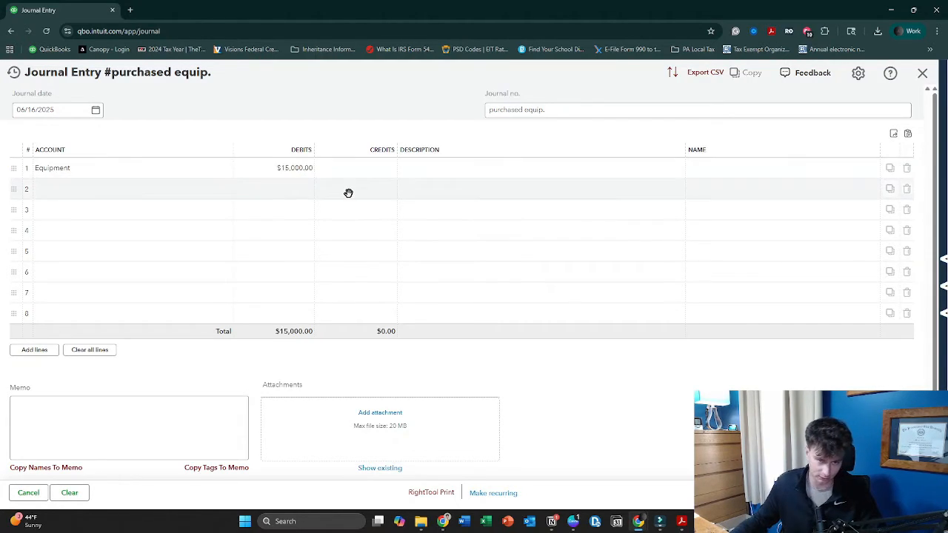
Credit Opening Balance Equity $15,000.00 on the second journal line
{"action": "left_click", "coordinate": [178, 190]}
{"action": "type", "text": "openig"}
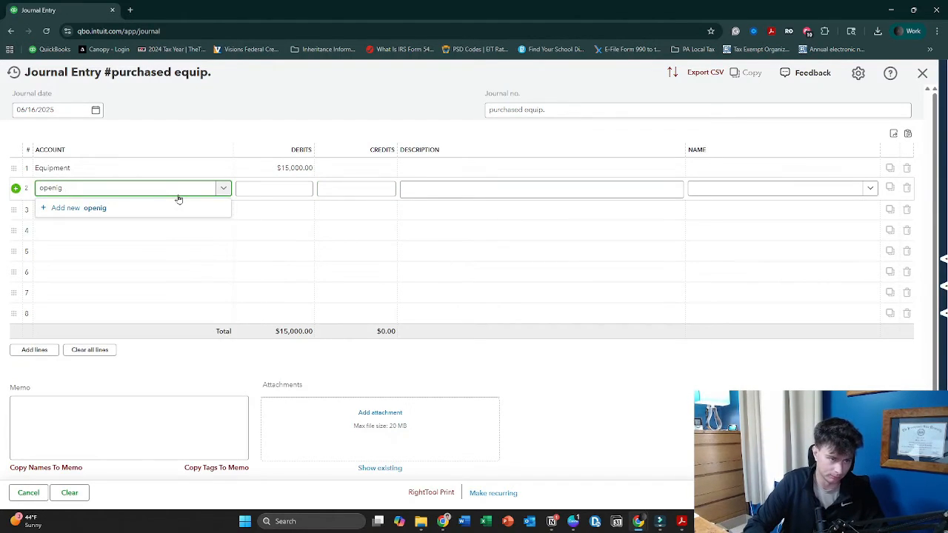
{"action": "key", "text": "BackSpace"}
{"action": "type", "text": "ng"}
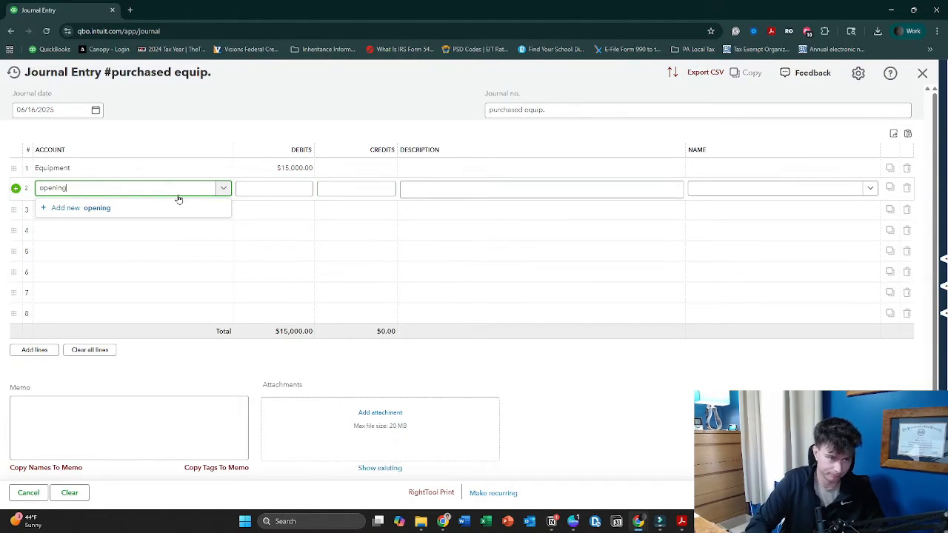
{"action": "left_click", "coordinate": [151, 226]}
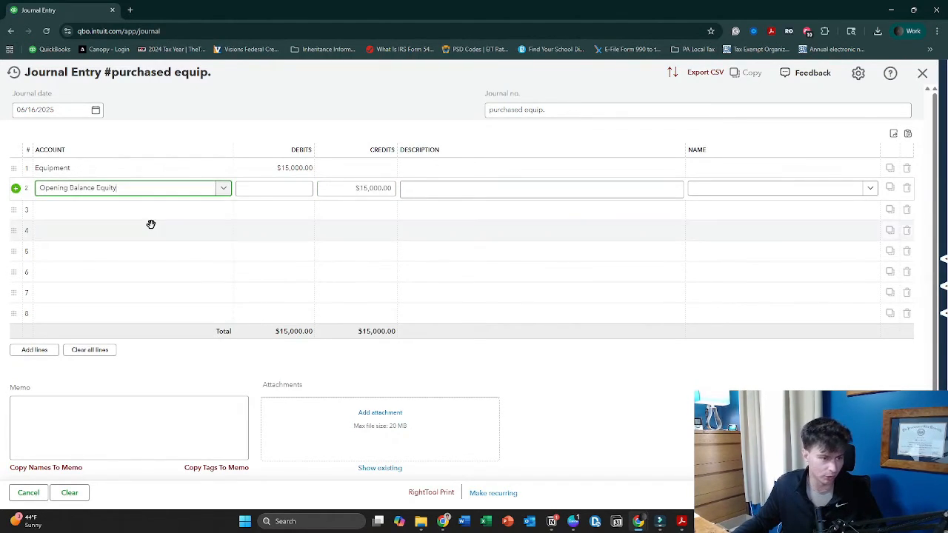
{"action": "left_click", "coordinate": [665, 411]}
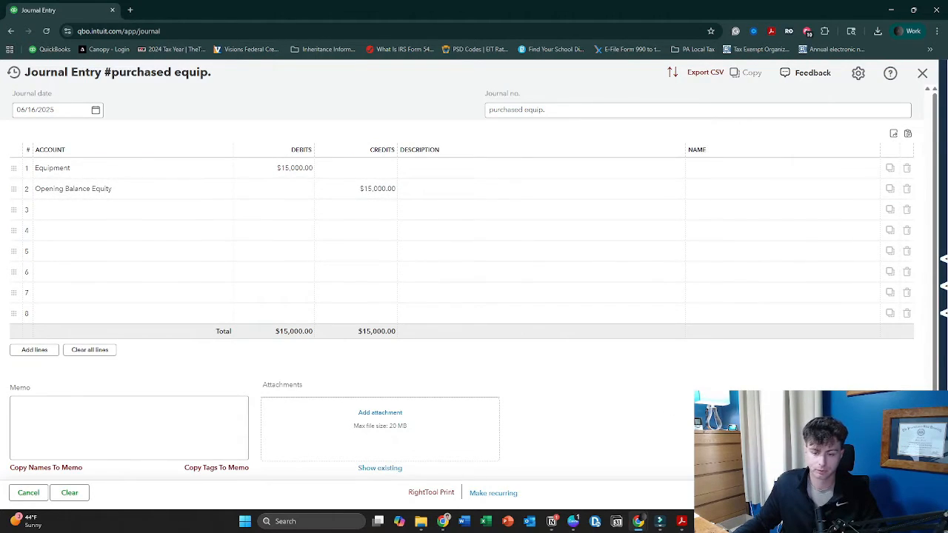
Enter "purchased equipment" as the description on both journal lines
{"action": "left_click", "coordinate": [511, 169]}
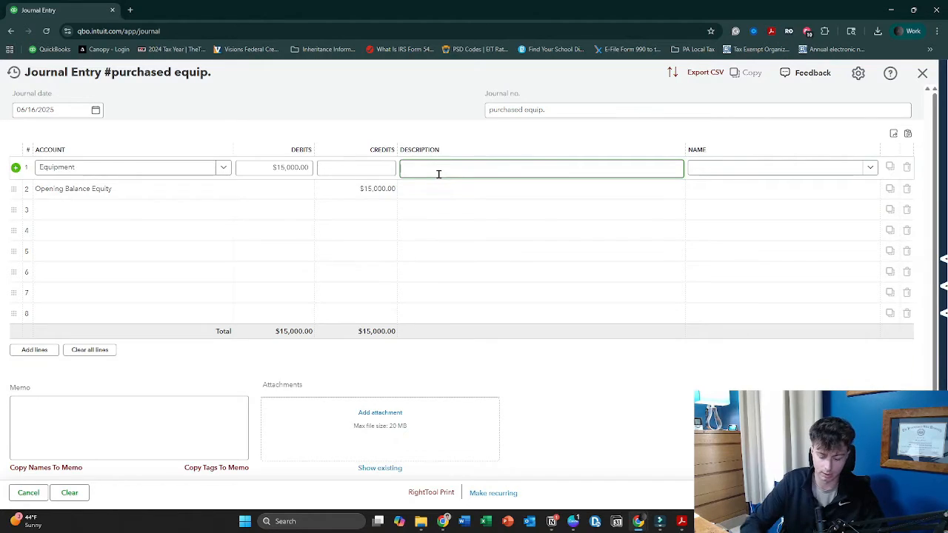
{"action": "type", "text": "purchased equipment"}
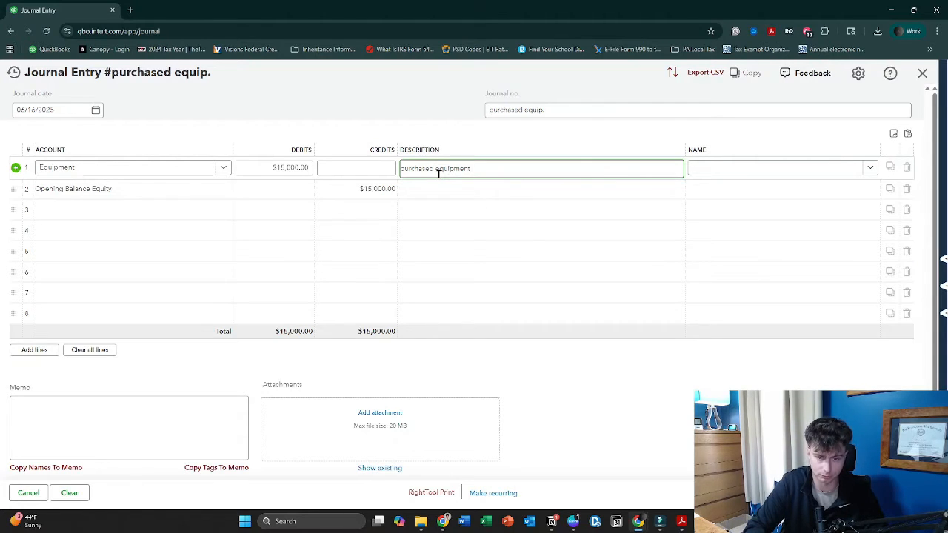
{"action": "triple_click", "coordinate": [439, 173]}
{"action": "key", "text": "ctrl+c"}
{"action": "left_click", "coordinate": [452, 191]}
{"action": "key", "text": "ctrl+v"}
Enter the memo "purchased equipment on June 16th, 2025" and save the entry, opening a new blank journal entry
{"action": "left_click", "coordinate": [159, 429]}
{"action": "key", "text": "ctrl+v"}
{"action": "type", "text": "on June 16th, 2"}
{"action": "left_click", "coordinate": [623, 398]}
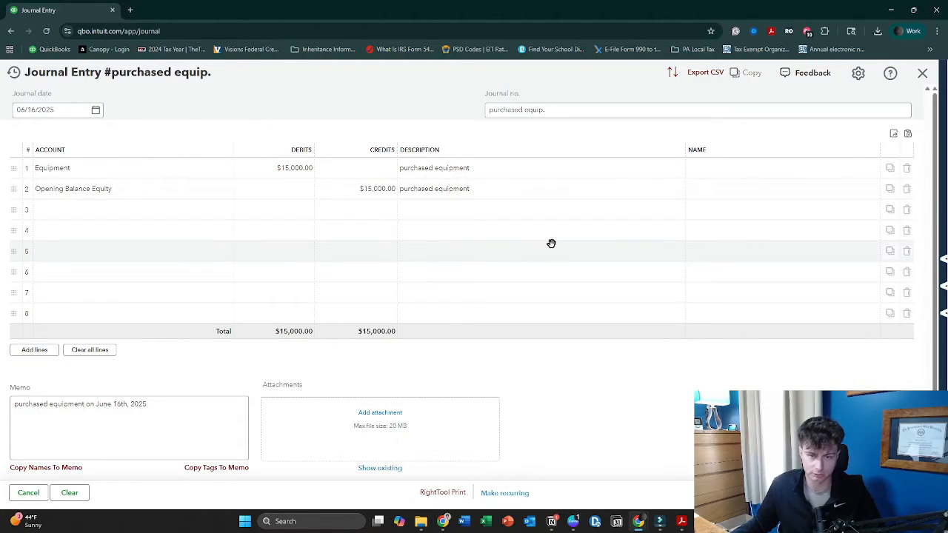
{"action": "key", "text": "ctrl+alt+s"}
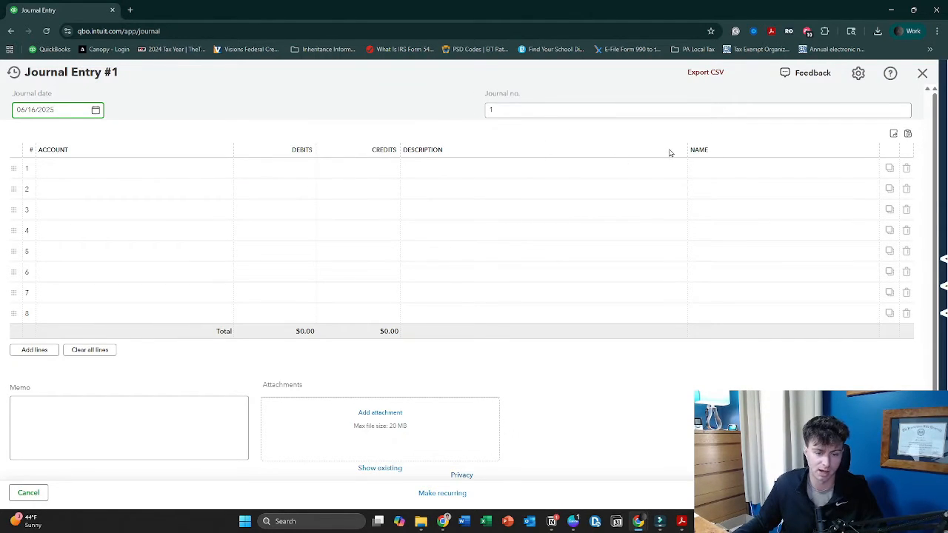
Date the new journal entry 12/31/2025 and set its journal number to "enter depreciation 25"
{"action": "left_click", "coordinate": [96, 110]}
{"action": "left_click", "coordinate": [122, 138]}
{"action": "left_click", "coordinate": [121, 139]}
{"action": "left_click", "coordinate": [121, 139]}
{"action": "left_click", "coordinate": [121, 139]}
{"action": "left_click", "coordinate": [121, 139]}
{"action": "left_click", "coordinate": [122, 138]}
{"action": "left_click", "coordinate": [72, 229]}
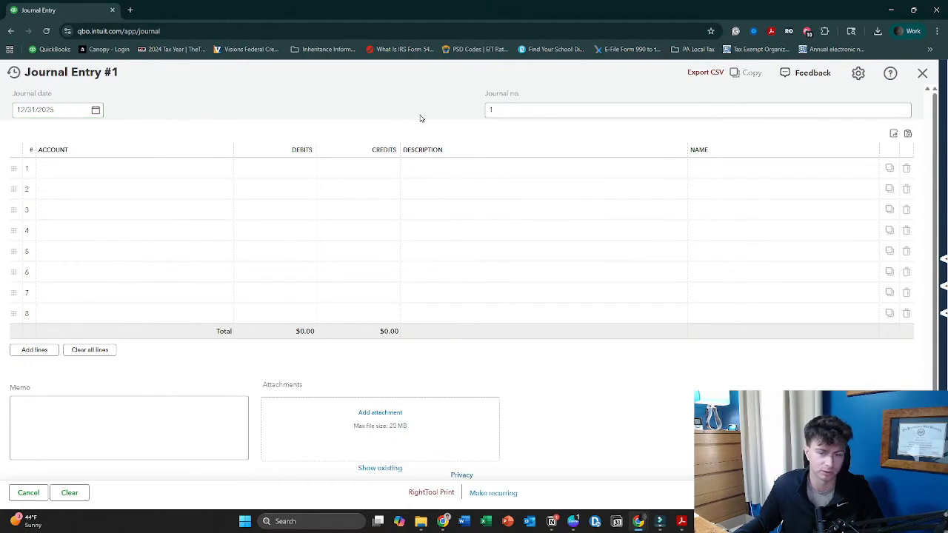
{"action": "triple_click", "coordinate": [83, 110]}
{"action": "left_click", "coordinate": [96, 116]}
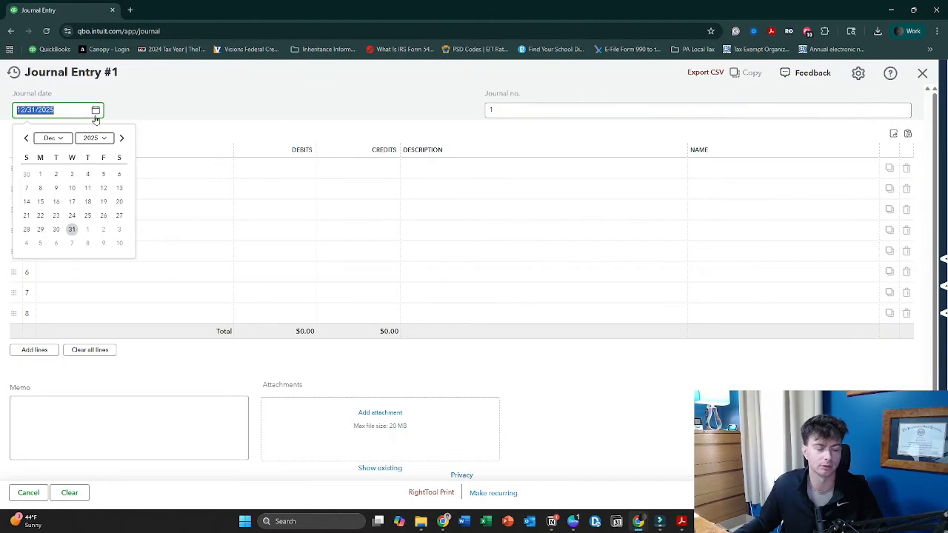
{"action": "left_click", "coordinate": [78, 232]}
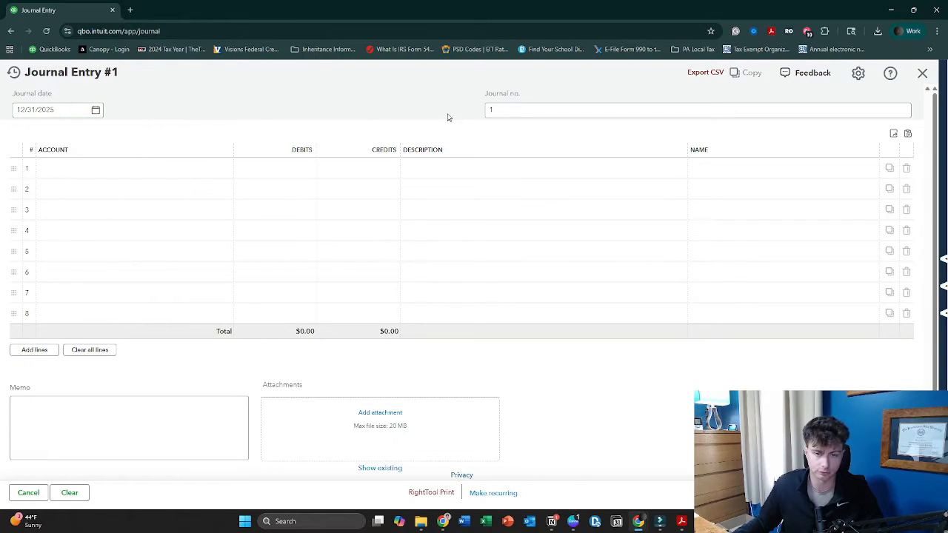
{"action": "left_click", "coordinate": [498, 111]}
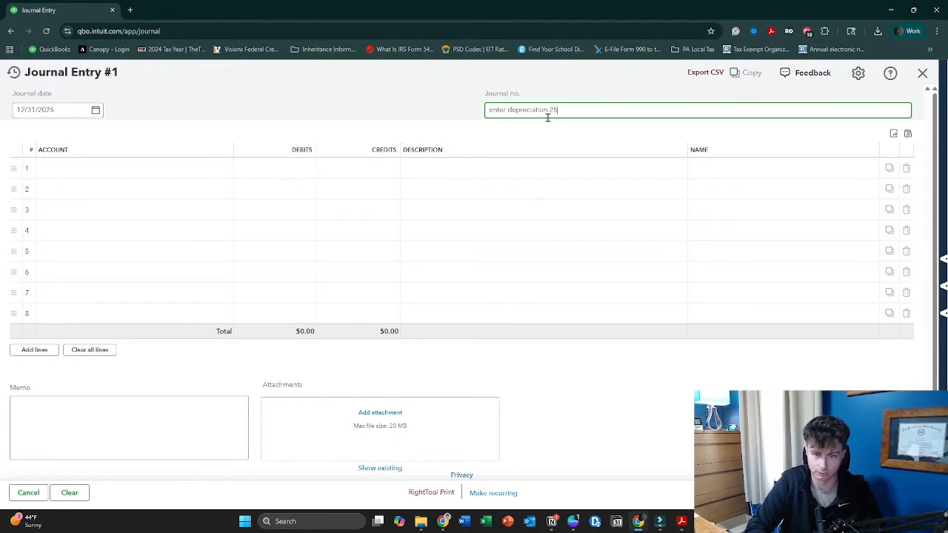
{"action": "left_click", "coordinate": [616, 136]}
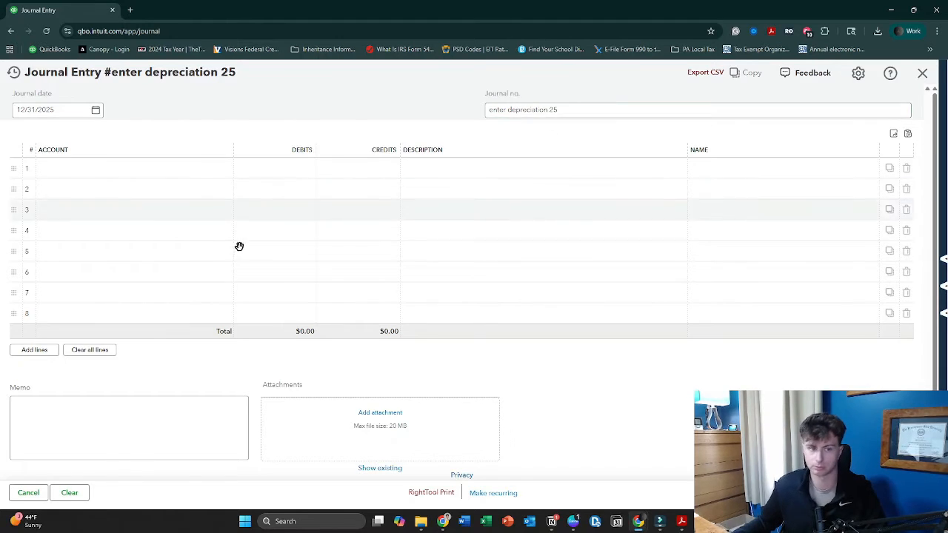
Choose the Equipment A/D subaccount on the first journal line and go to its credit amount
{"action": "left_click", "coordinate": [182, 169]}
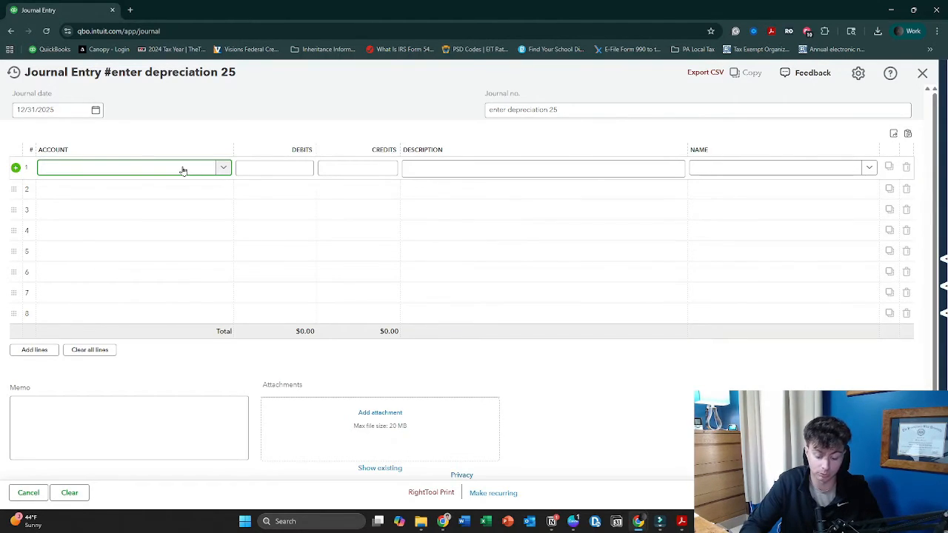
{"action": "type", "text": "equipemtn"}
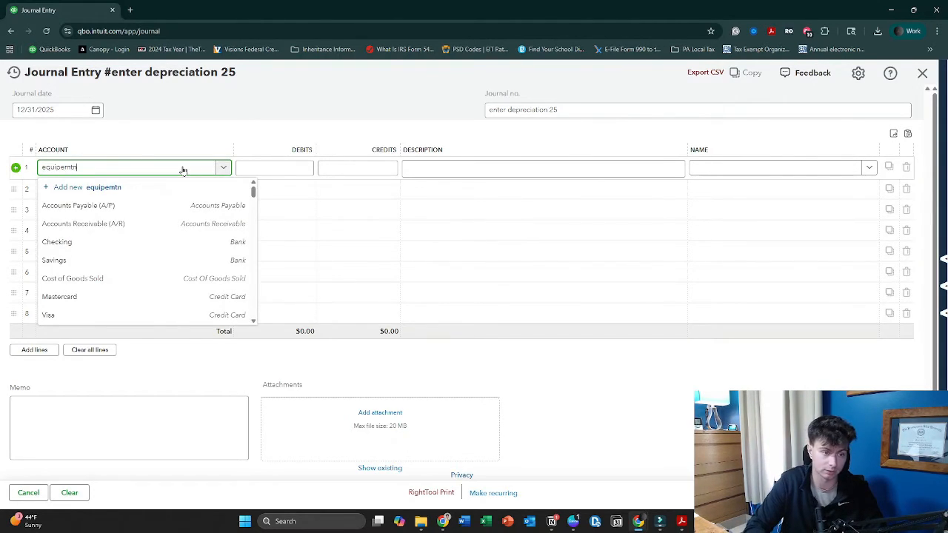
{"action": "key", "text": "BackSpace"}
{"action": "key", "text": "BackSpace"}
{"action": "key", "text": "BackSpace"}
{"action": "key", "text": "BackSpace"}
{"action": "type", "text": "ment"}
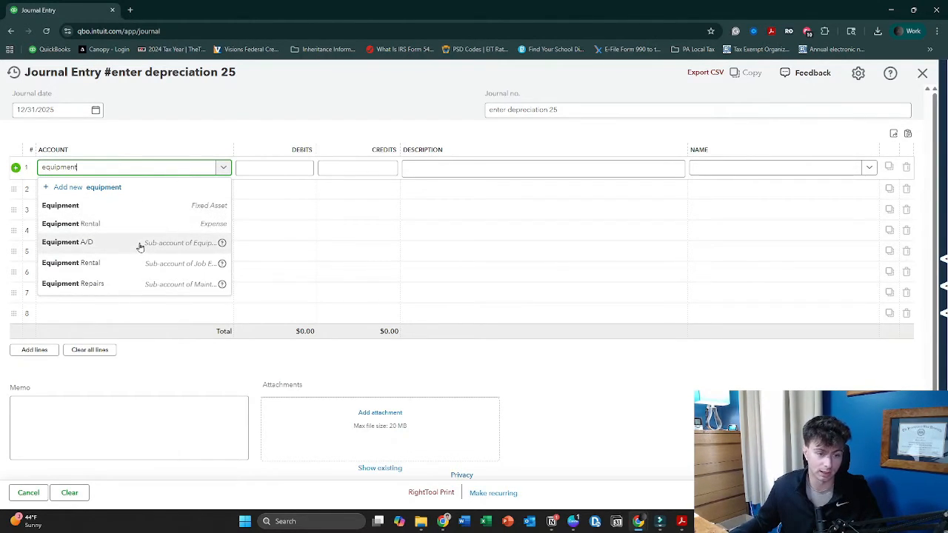
{"action": "left_click", "coordinate": [140, 244]}
{"action": "left_click", "coordinate": [360, 169]}
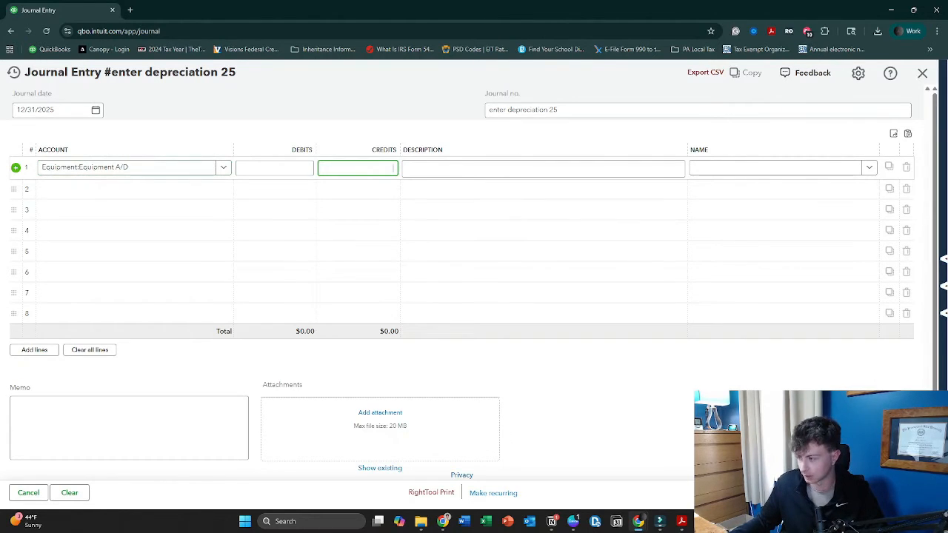
Bring up the depreciation schedule PDF full screen, check the 2025 depreciation amounts, and return to QuickBooks
{"action": "left_click_drag", "start_coordinate": [947, 136], "coordinate": [509, 105]}
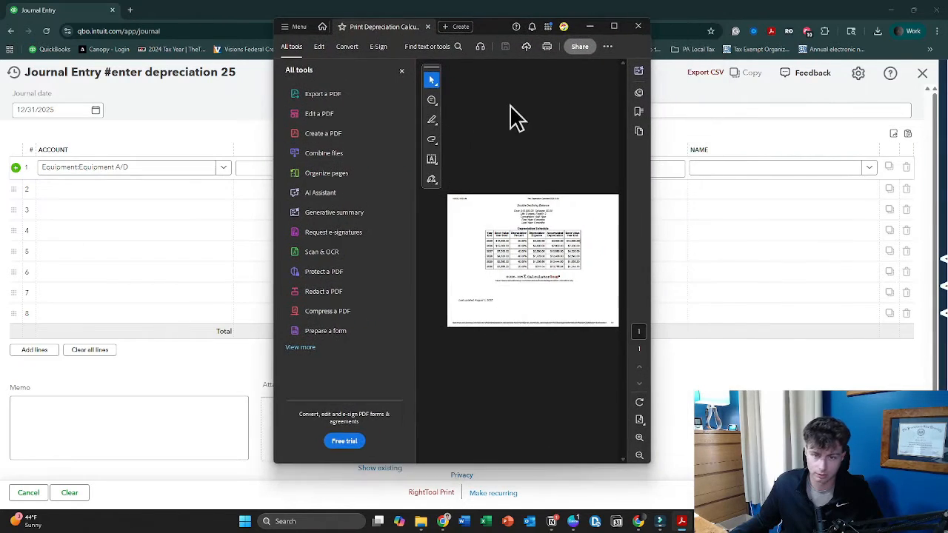
{"action": "left_click", "coordinate": [613, 27]}
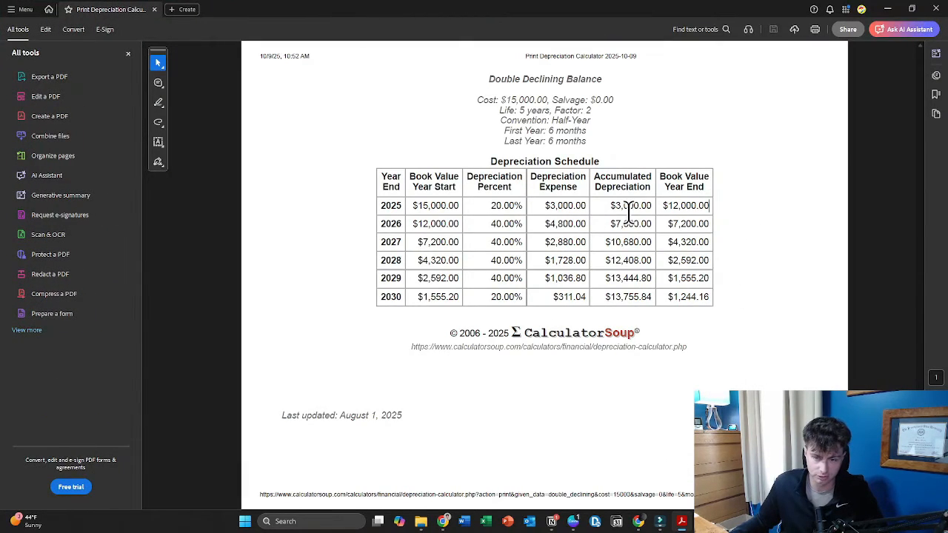
{"action": "left_click", "coordinate": [887, 9]}
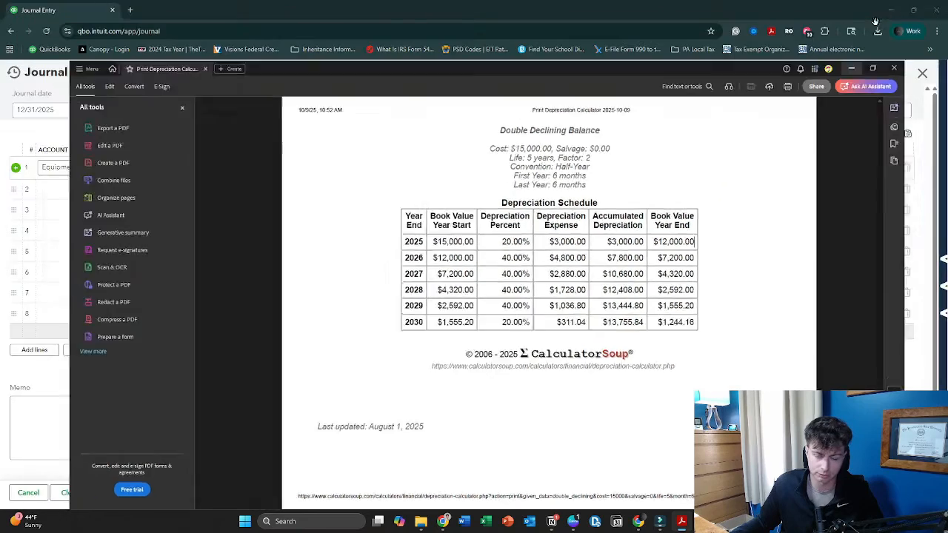
Reload the journal entry page, then set the journal date to 12/31/2025 and the journal number to "enter depreciation 25"
{"action": "left_click", "coordinate": [52, 32]}
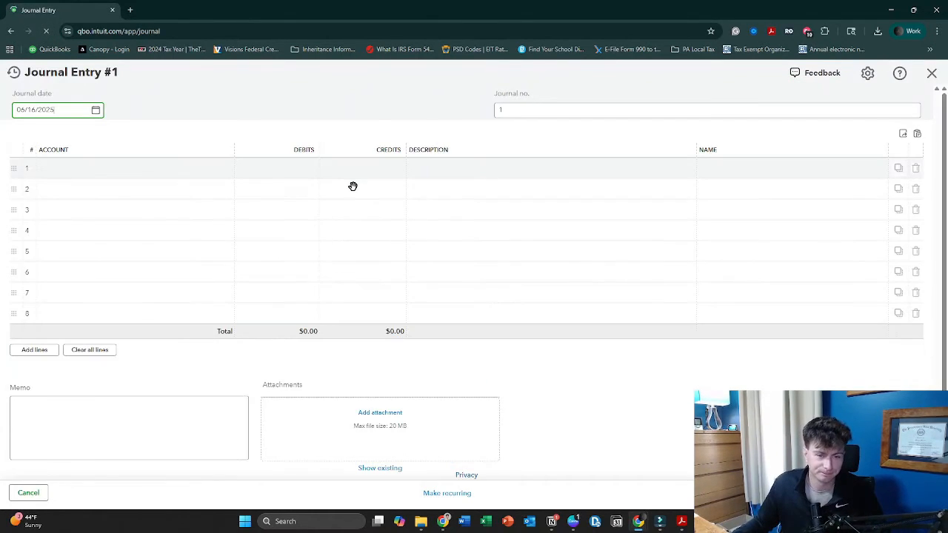
{"action": "left_click", "coordinate": [179, 167]}
{"action": "left_click", "coordinate": [95, 113]}
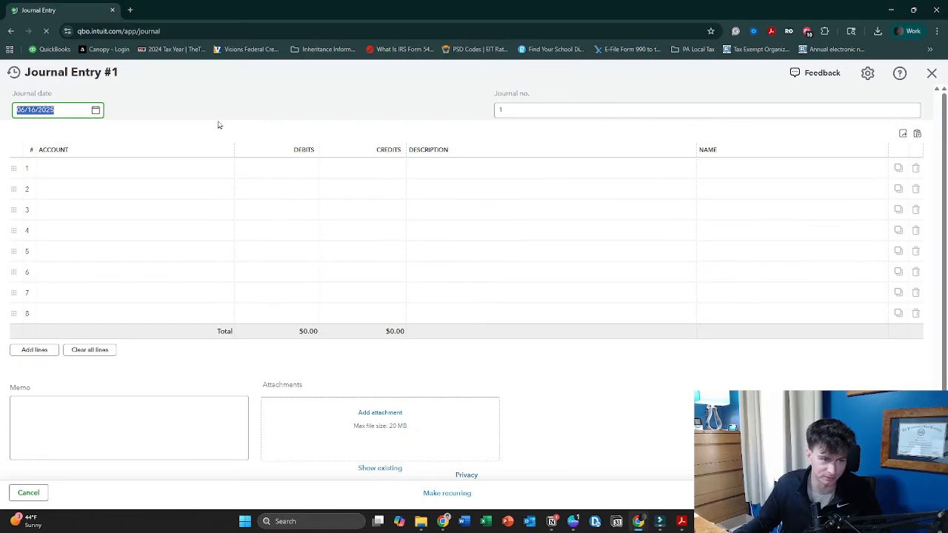
{"action": "type", "text": "12/31/2025"}
{"action": "key", "text": "Tab"}
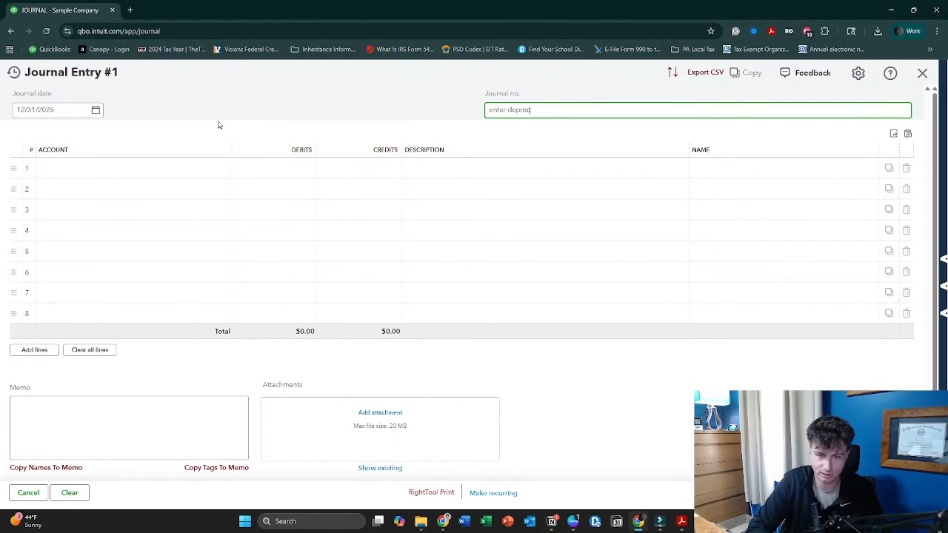
{"action": "type", "text": "enter depreciation 25"}
{"action": "key", "text": "Tab"}
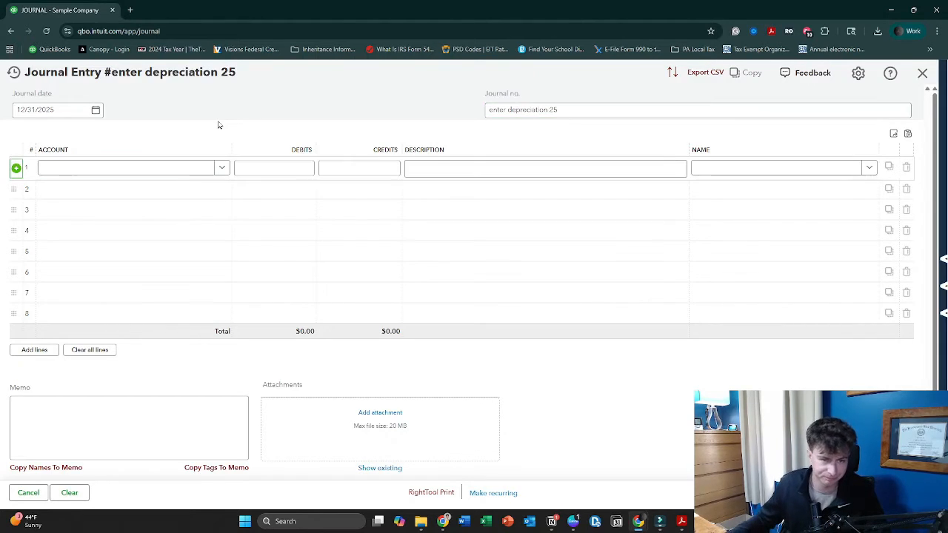
Choose the Equipment A/D subaccount on the first journal line and credit it 3,000
{"action": "left_click", "coordinate": [178, 167]}
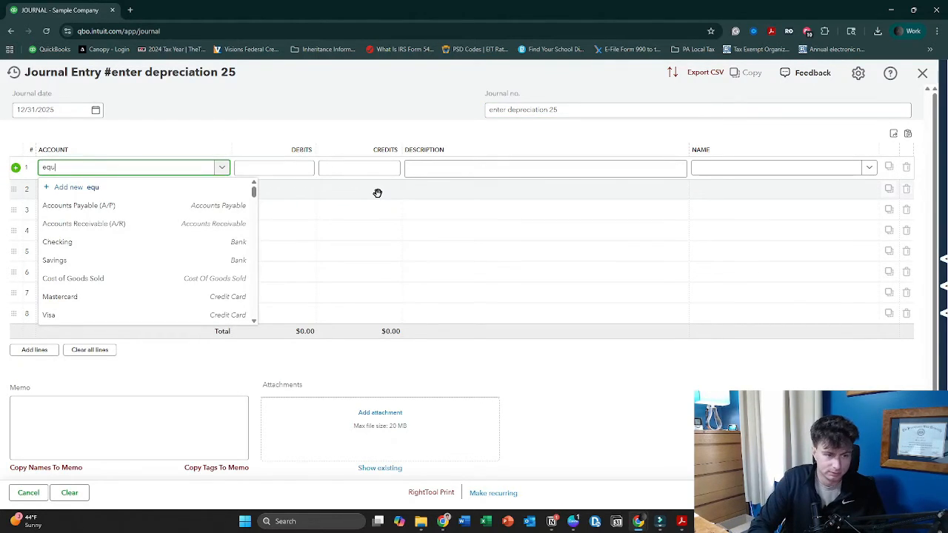
{"action": "type", "text": "equipment"}
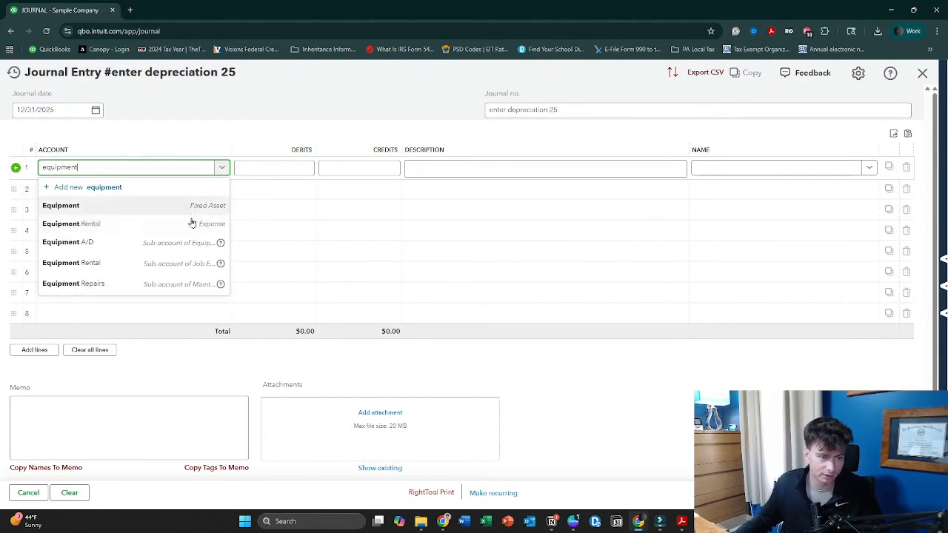
{"action": "left_click", "coordinate": [158, 245]}
{"action": "left_click", "coordinate": [346, 169]}
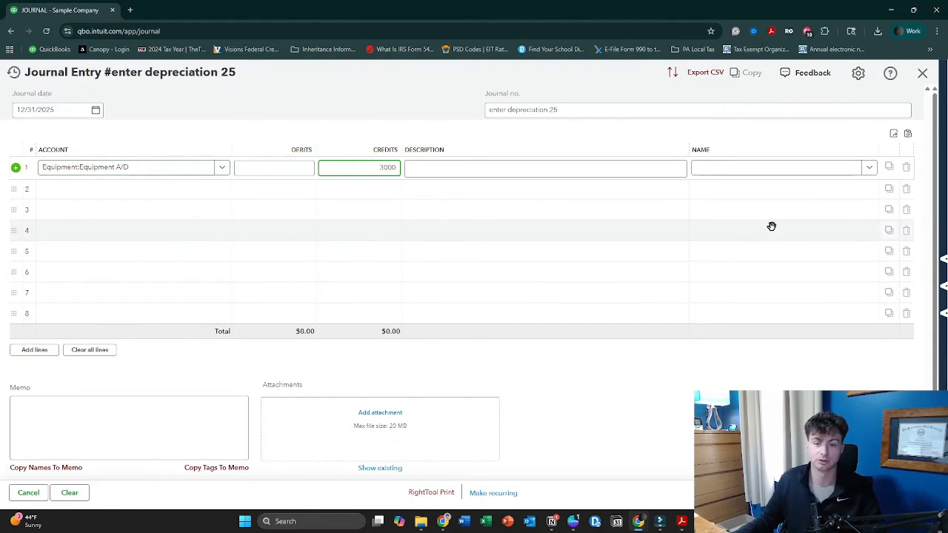
{"action": "left_click", "coordinate": [647, 171]}
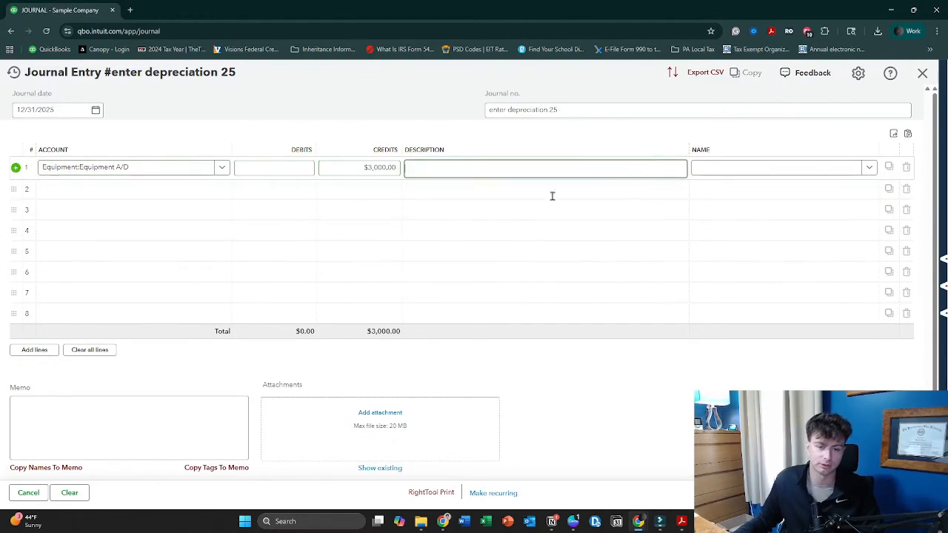
Choose the Depreciation account of type Other Expense on the second journal line, with a $3,000.00 debit
{"action": "left_click", "coordinate": [213, 191]}
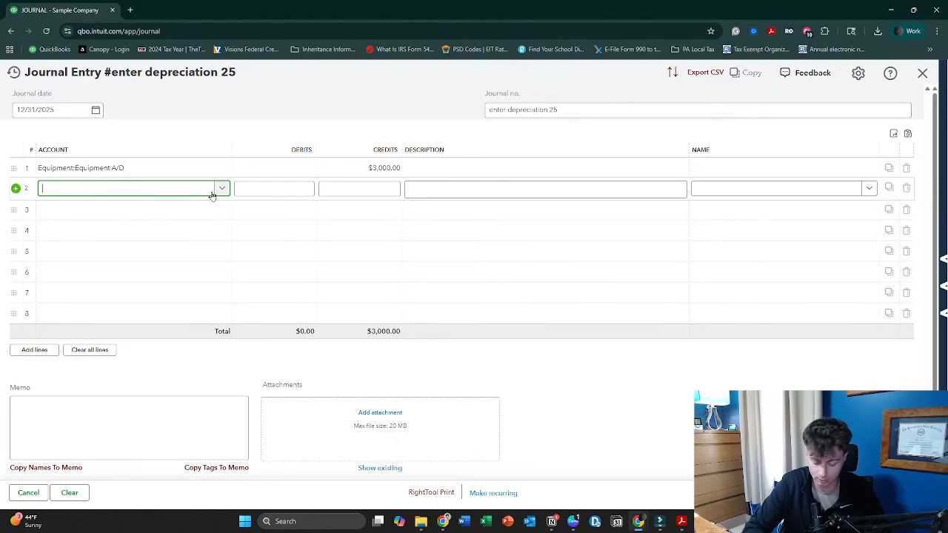
{"action": "type", "text": "depreciation"}
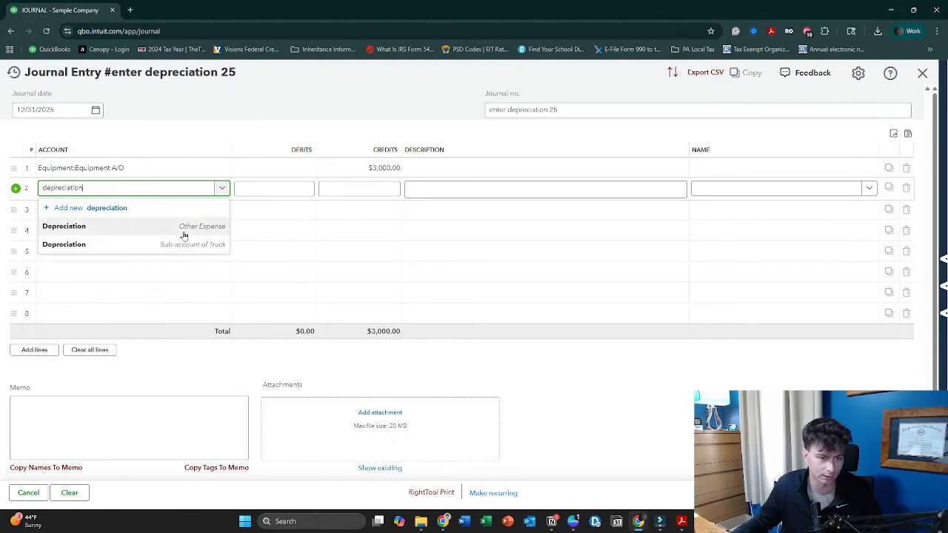
{"action": "left_click", "coordinate": [170, 228]}
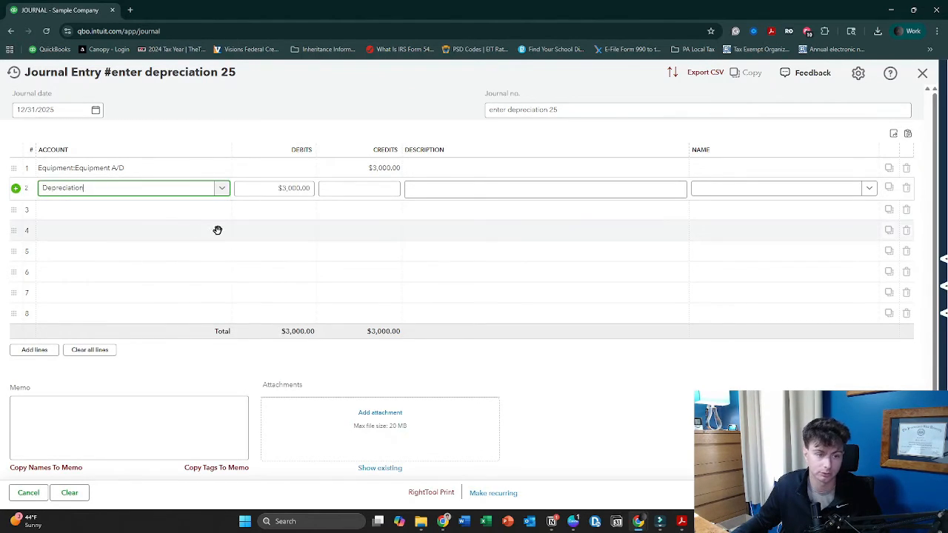
{"action": "left_click", "coordinate": [278, 189]}
{"action": "left_click", "coordinate": [222, 188]}
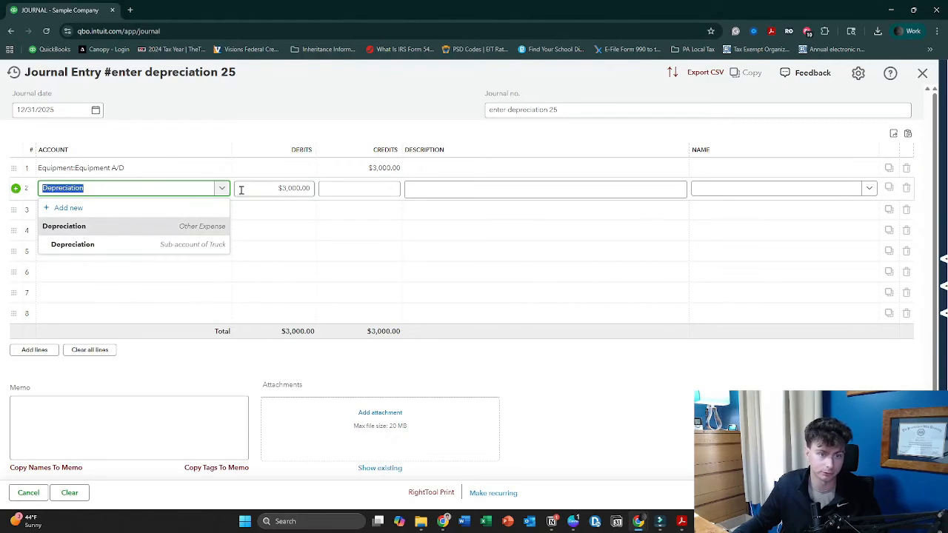
{"action": "left_click", "coordinate": [260, 142]}
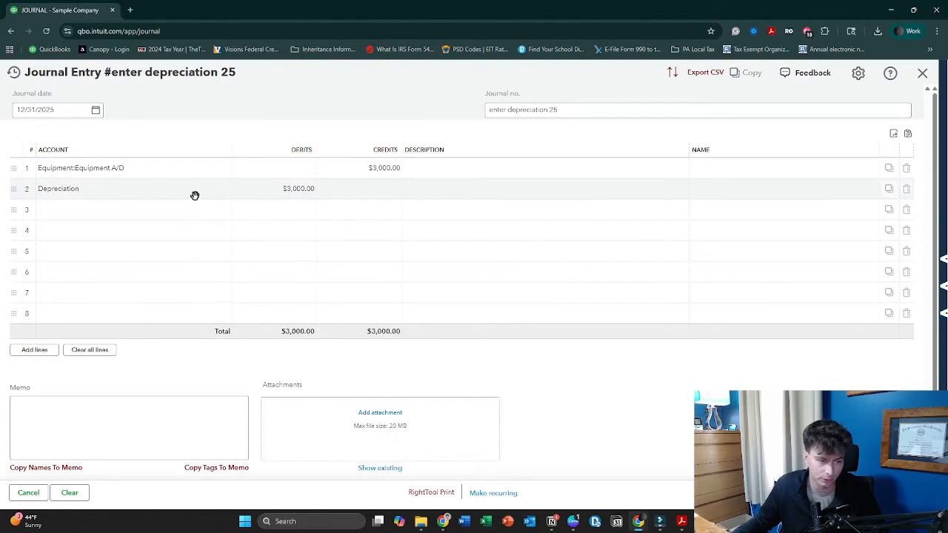
Start a new account from the third journal line and name it "Depreciation Expense"
{"action": "left_click", "coordinate": [216, 220]}
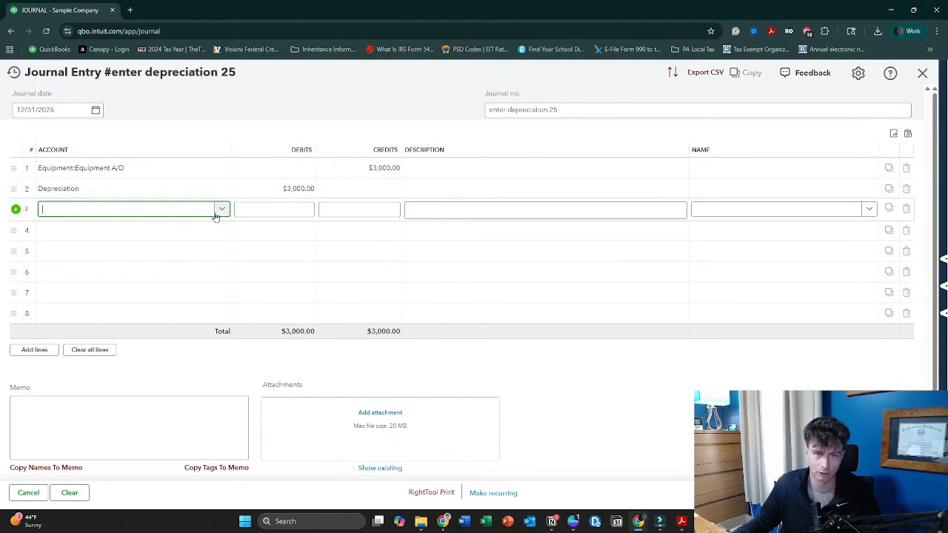
{"action": "left_click", "coordinate": [215, 214]}
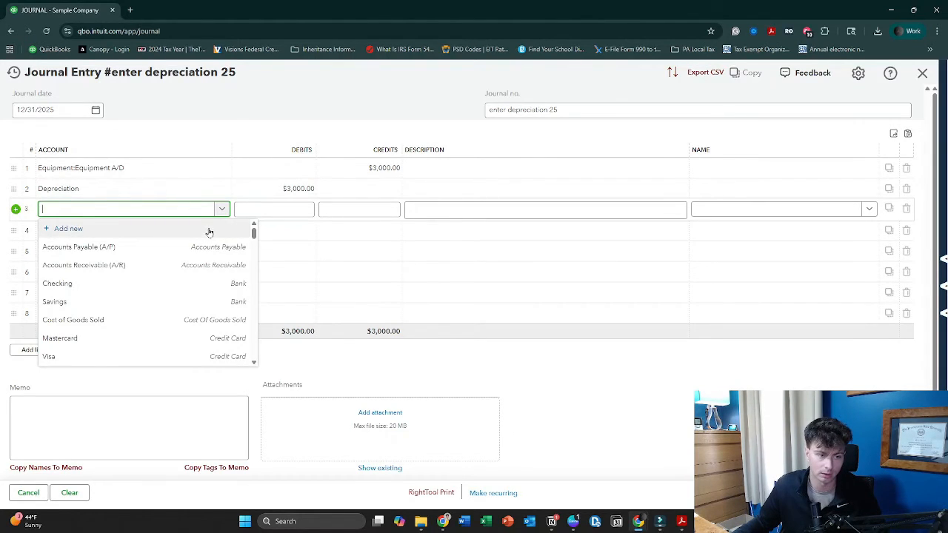
{"action": "left_click", "coordinate": [211, 232]}
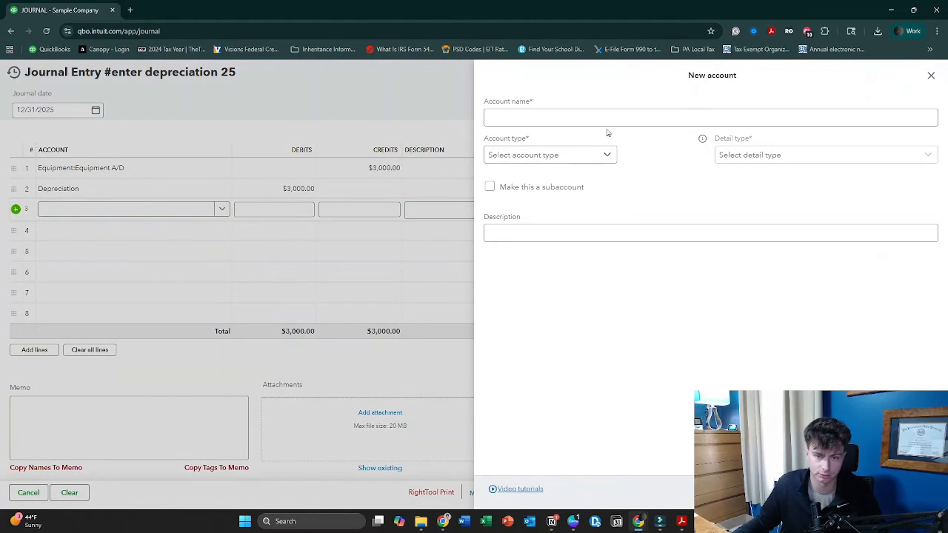
{"action": "type", "text": "Depreciation Expense"}
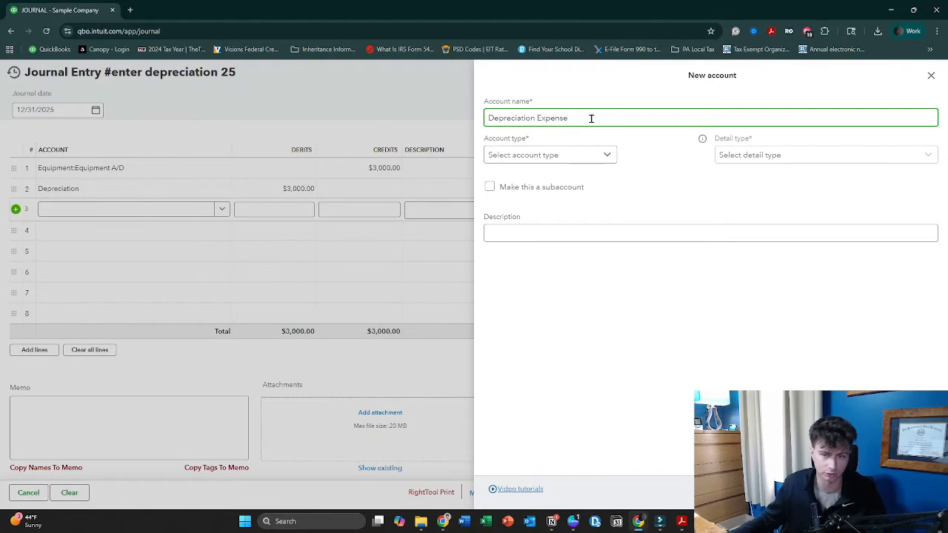
Give the new account the type Other Expense and detail type Depreciation, then discard it without saving
{"action": "left_click", "coordinate": [580, 155]}
{"action": "scroll", "coordinate": [588, 256], "scroll_direction": "down", "scroll_amount": 3}
{"action": "scroll", "coordinate": [580, 294], "scroll_direction": "up", "scroll_amount": 3}
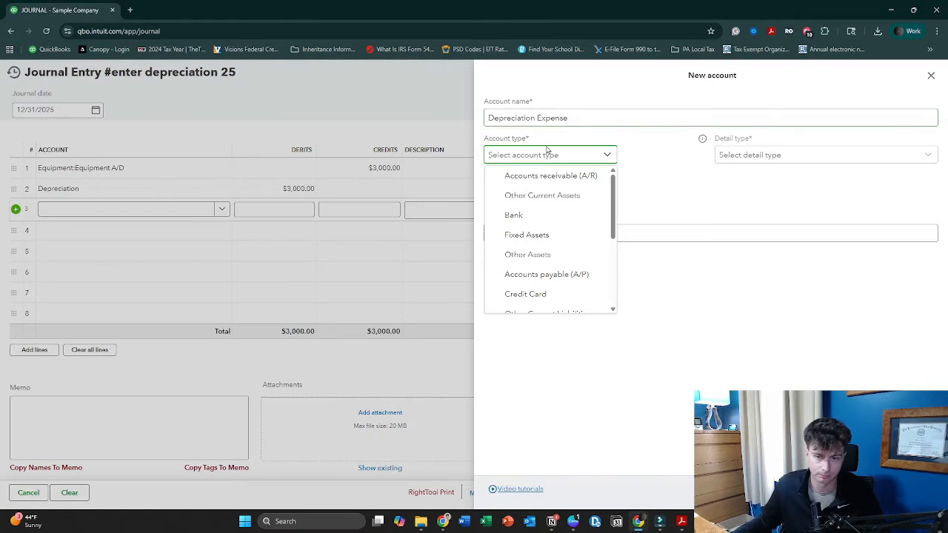
{"action": "scroll", "coordinate": [561, 288], "scroll_direction": "down", "scroll_amount": 3}
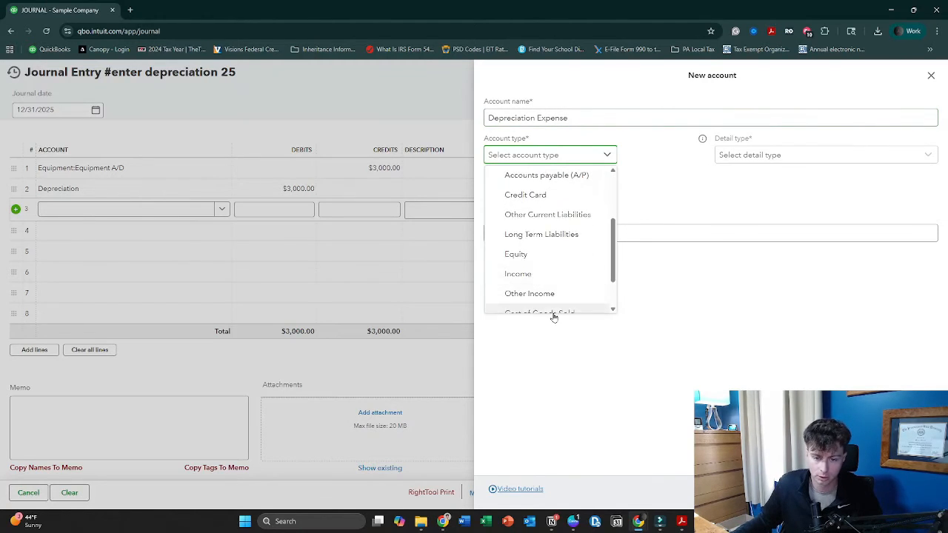
{"action": "scroll", "coordinate": [555, 300], "scroll_direction": "down", "scroll_amount": 2}
{"action": "left_click", "coordinate": [556, 303]}
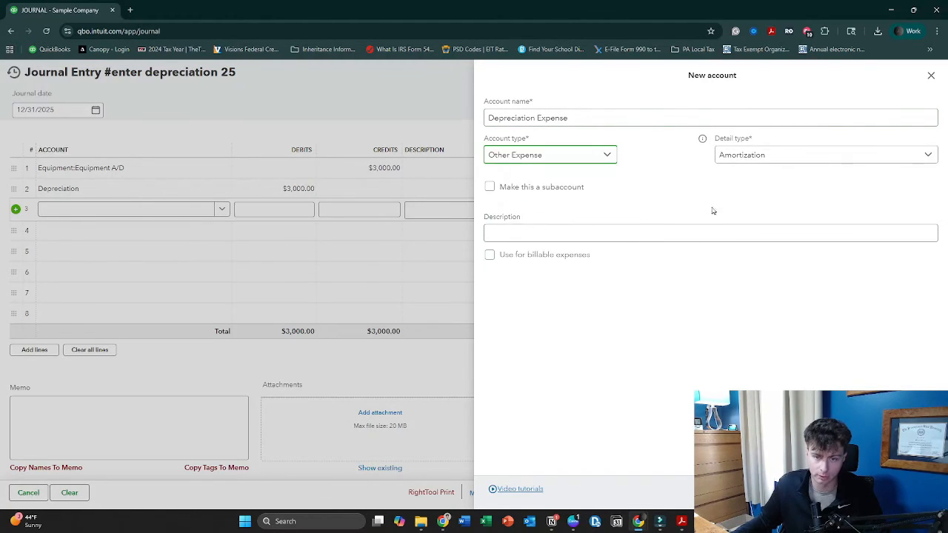
{"action": "left_click", "coordinate": [733, 157]}
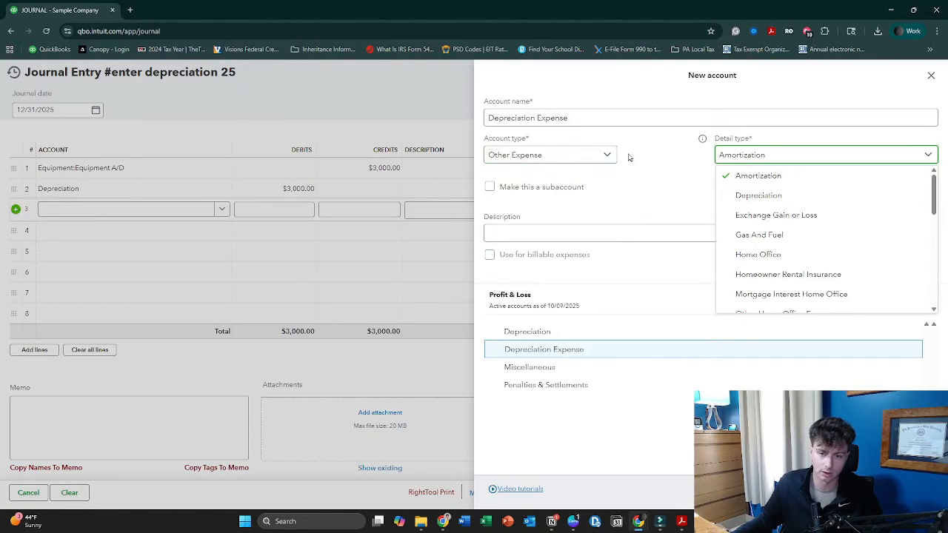
{"action": "left_click", "coordinate": [770, 196]}
{"action": "left_click", "coordinate": [746, 197]}
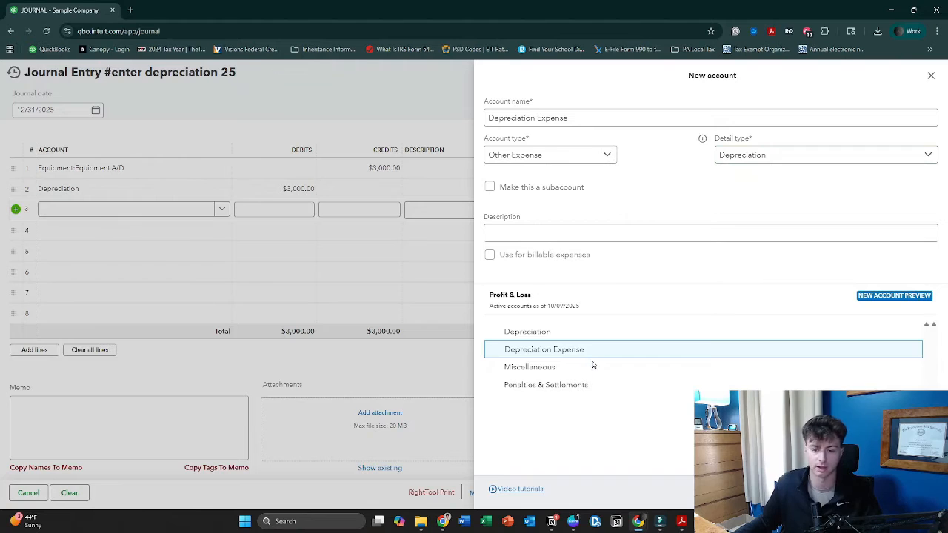
{"action": "key", "text": "Escape"}
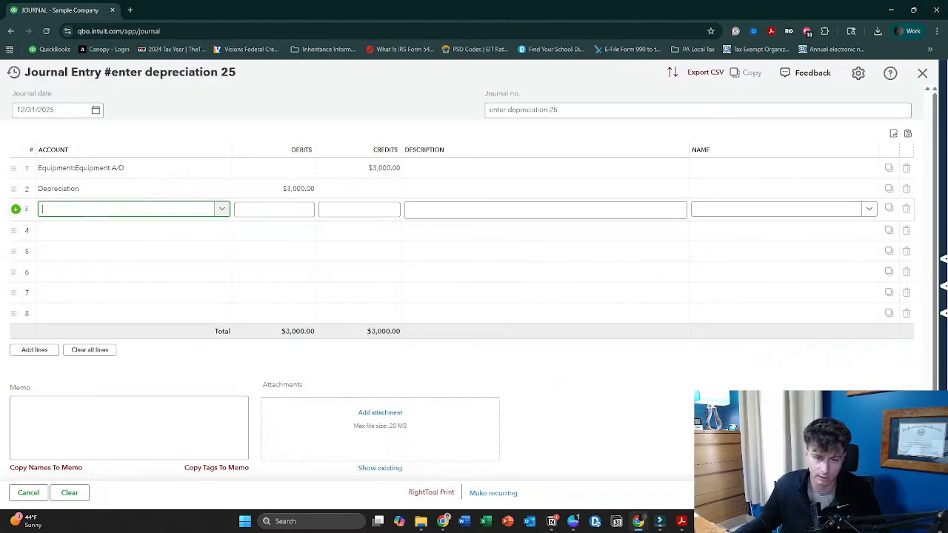
{"action": "left_click", "coordinate": [555, 381]}
Enter the description "enter depreciation for 2025" on the Equipment A/D line
{"action": "left_click", "coordinate": [467, 170]}
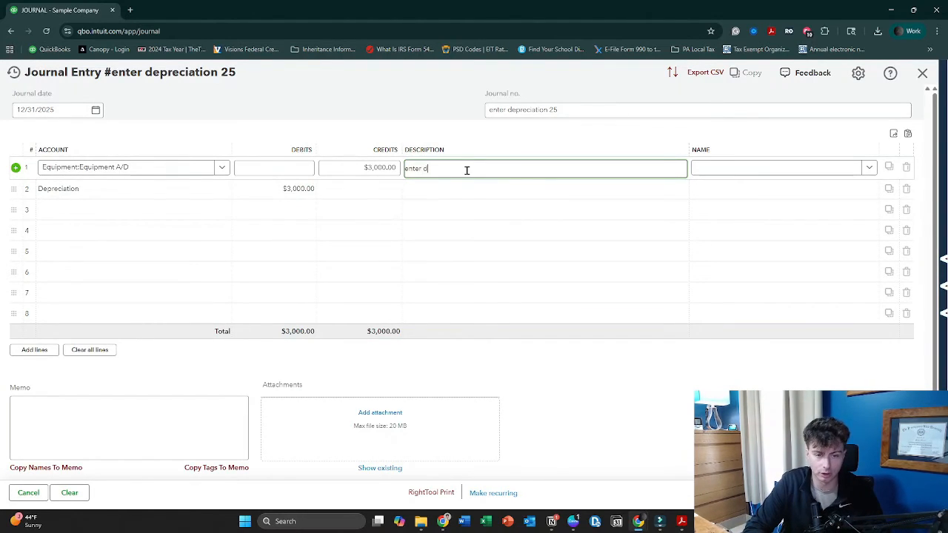
{"action": "key", "text": "BackSpace"}
{"action": "key", "text": "BackSpace"}
{"action": "type", "text": "r 2025"}
Copy the first line's description to the Depreciation line and the memo, then save and close the journal entry
{"action": "key", "text": "ctrl+a"}
{"action": "key", "text": "ctrl+c"}
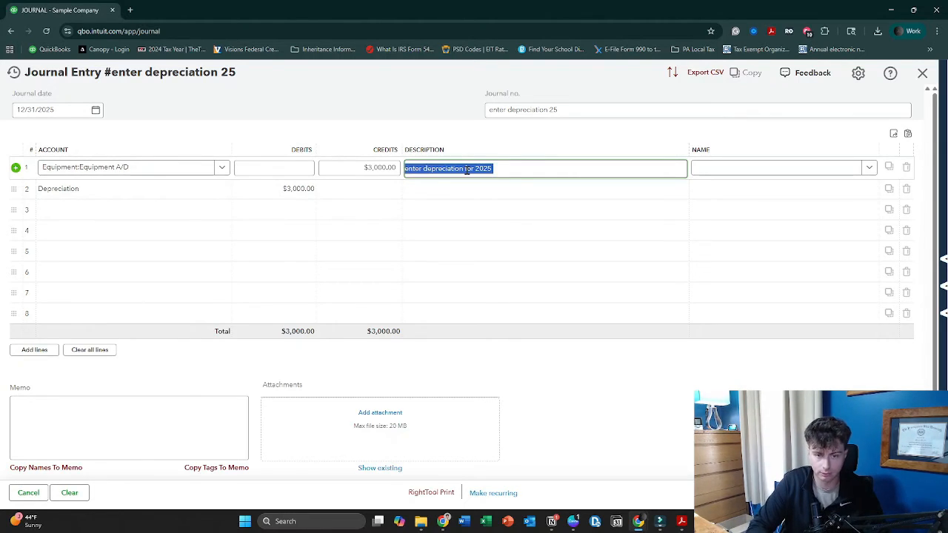
{"action": "left_click", "coordinate": [449, 188]}
{"action": "key", "text": "ctrl+v"}
{"action": "left_click", "coordinate": [214, 422]}
{"action": "key", "text": "ctrl+v"}
{"action": "left_click", "coordinate": [587, 416]}
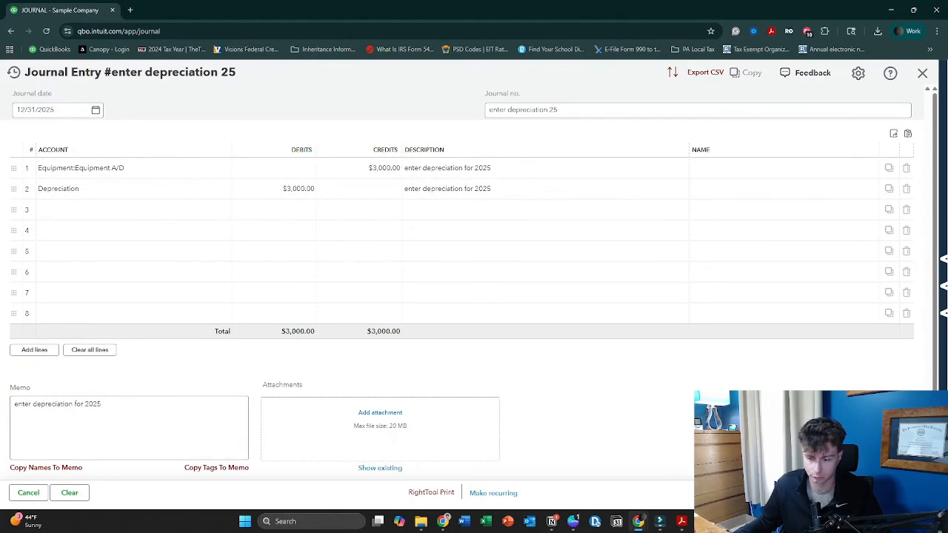
{"action": "left_click", "coordinate": [874, 492]}
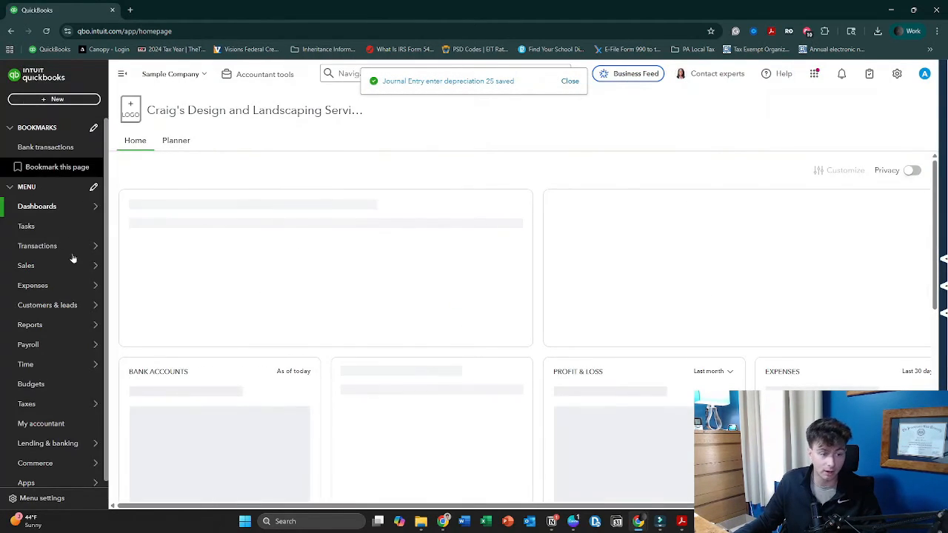
Open the Balance Sheet from the standard reports and look over the fixed assets section
{"action": "mouse_move", "coordinate": [59, 326]}
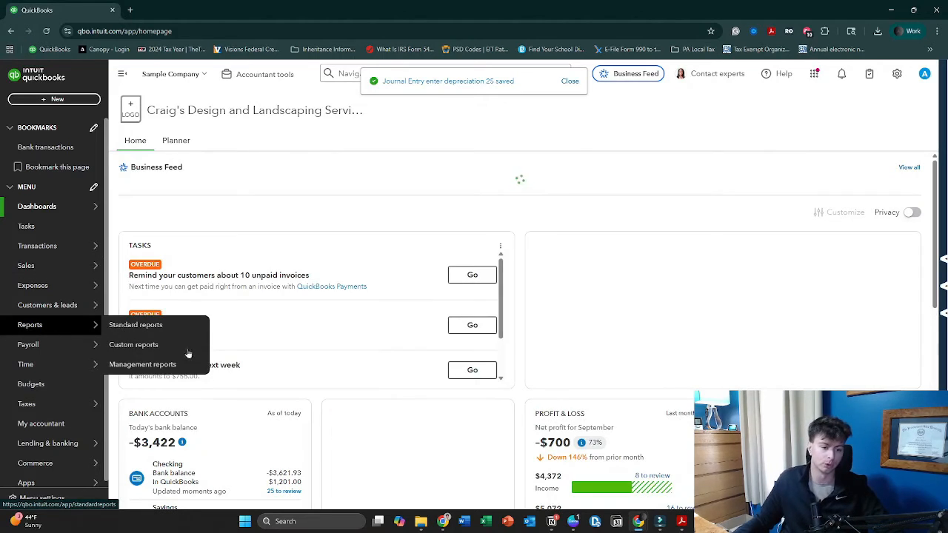
{"action": "left_click", "coordinate": [157, 326]}
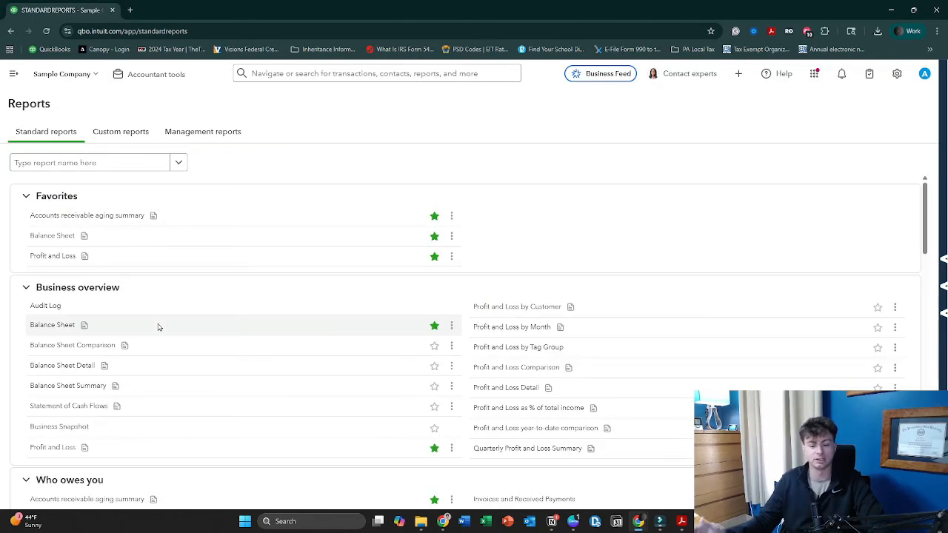
{"action": "left_click", "coordinate": [49, 237]}
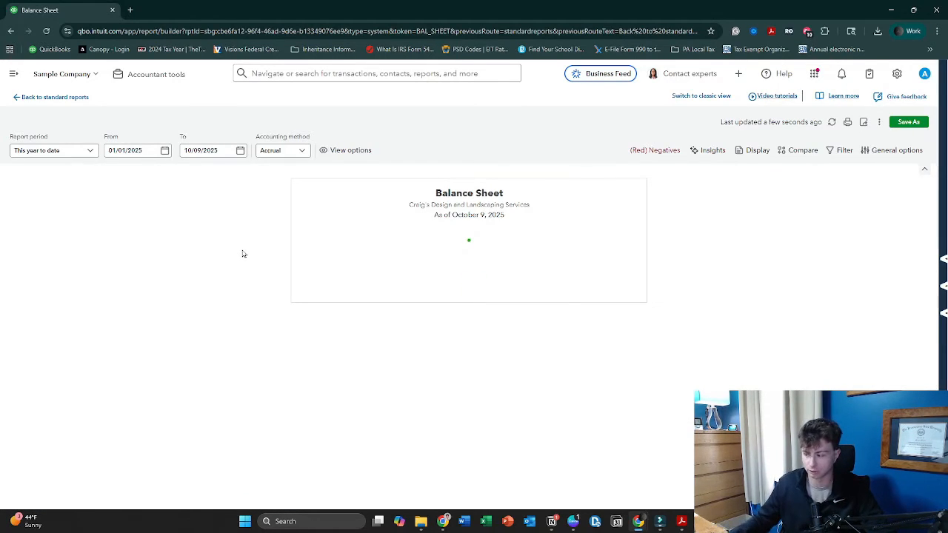
{"action": "scroll", "coordinate": [577, 319], "scroll_direction": "down", "scroll_amount": 1}
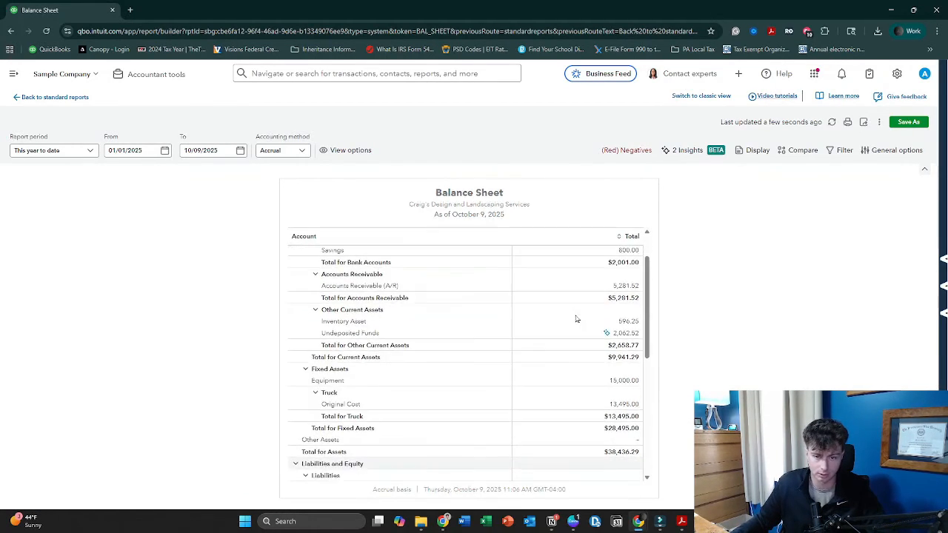
{"action": "scroll", "coordinate": [576, 320], "scroll_direction": "down", "scroll_amount": 1}
Set the Balance Sheet's end date to 12/31/2025 and check the Equipment and Equipment A/D lines
{"action": "left_click", "coordinate": [240, 150]}
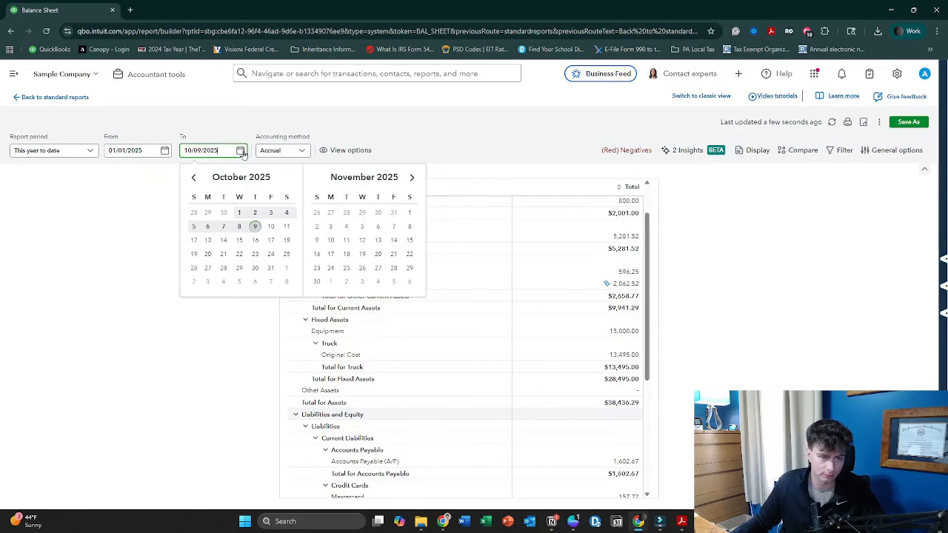
{"action": "left_click", "coordinate": [412, 178]}
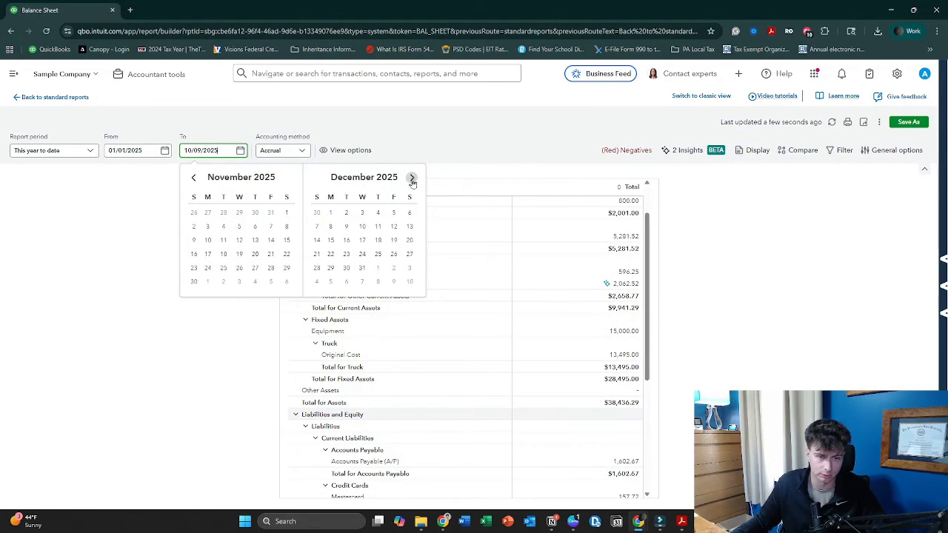
{"action": "left_click", "coordinate": [362, 269]}
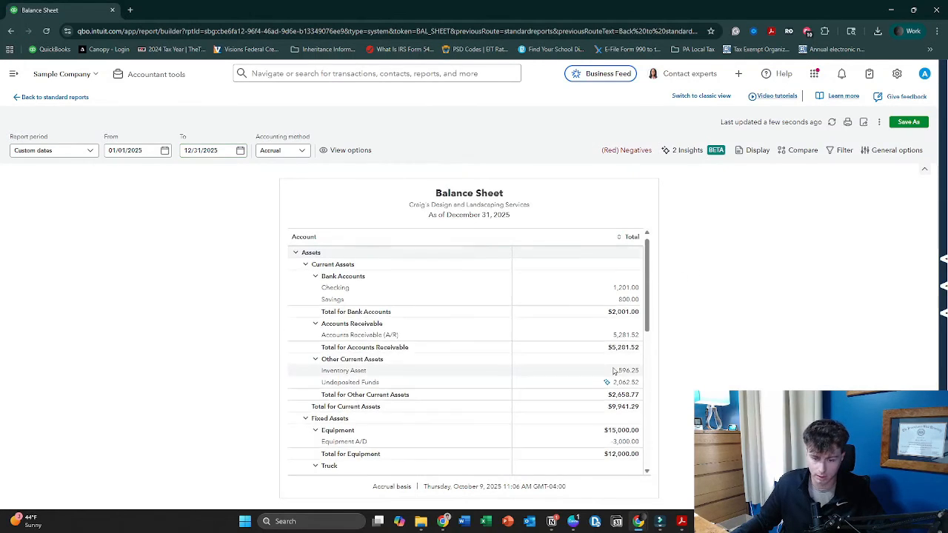
{"action": "scroll", "coordinate": [614, 368], "scroll_direction": "down", "scroll_amount": 2}
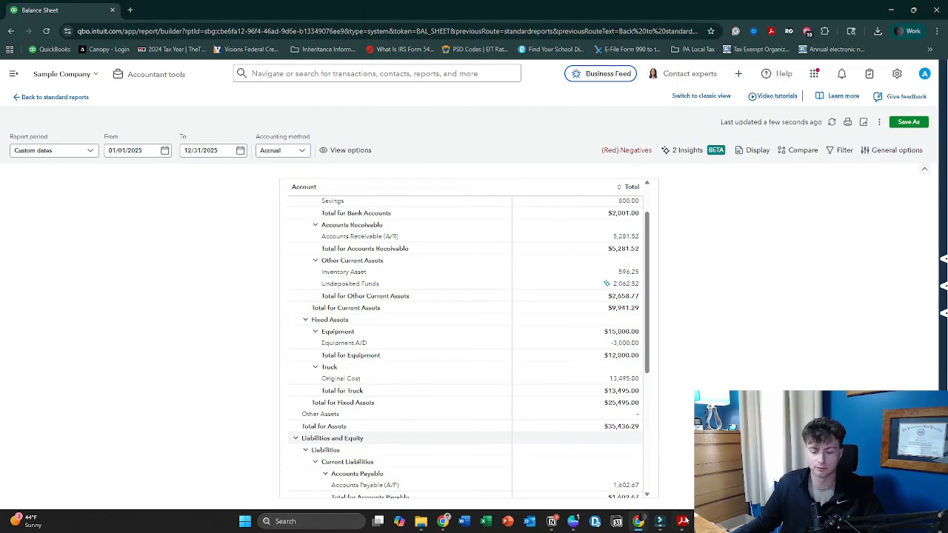
Compare the equipment's net value on the Balance Sheet with the 2025 year-end book value in the depreciation schedule PDF
{"action": "left_click", "coordinate": [690, 482]}
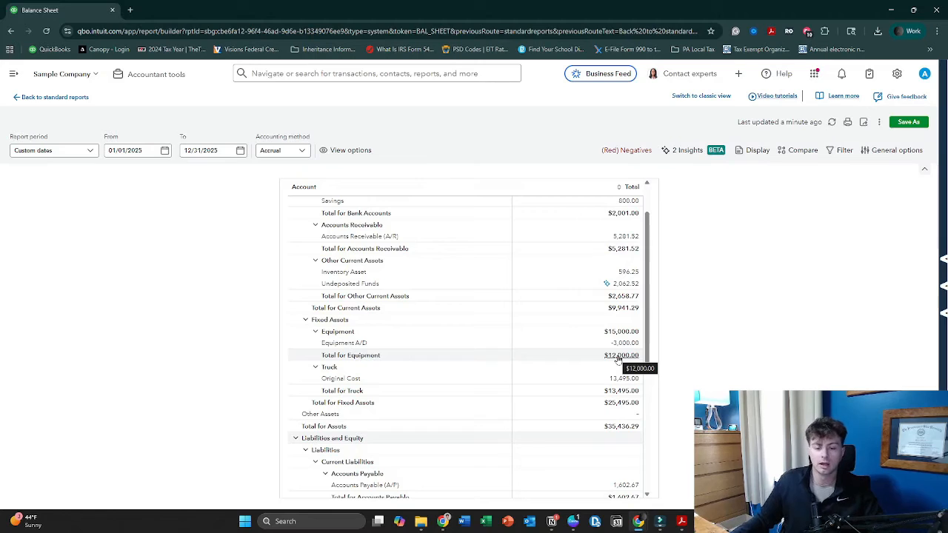
{"action": "mouse_move", "coordinate": [680, 520]}
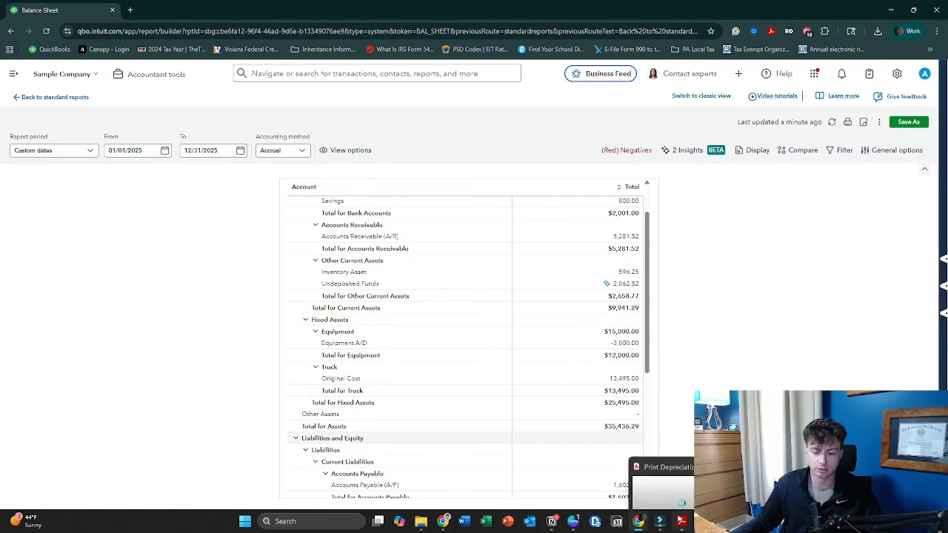
{"action": "mouse_move", "coordinate": [679, 490]}
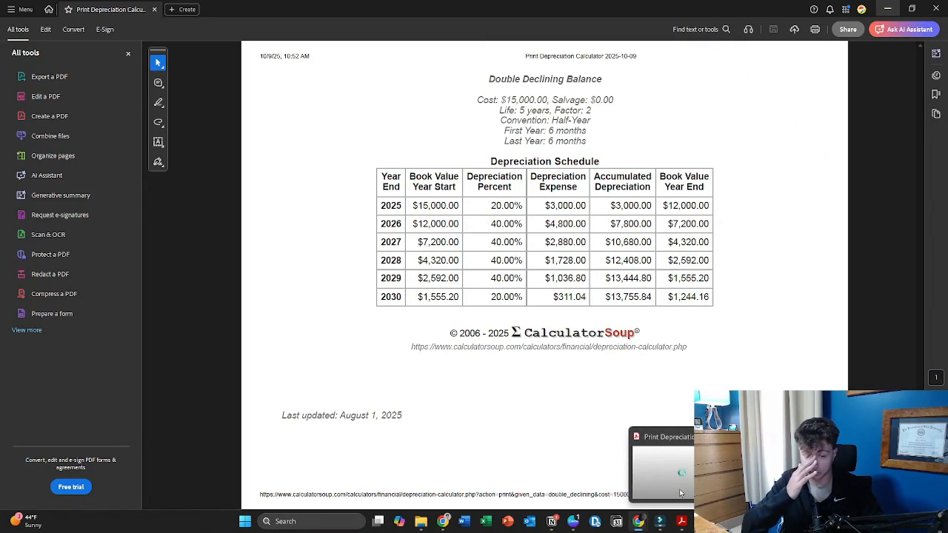